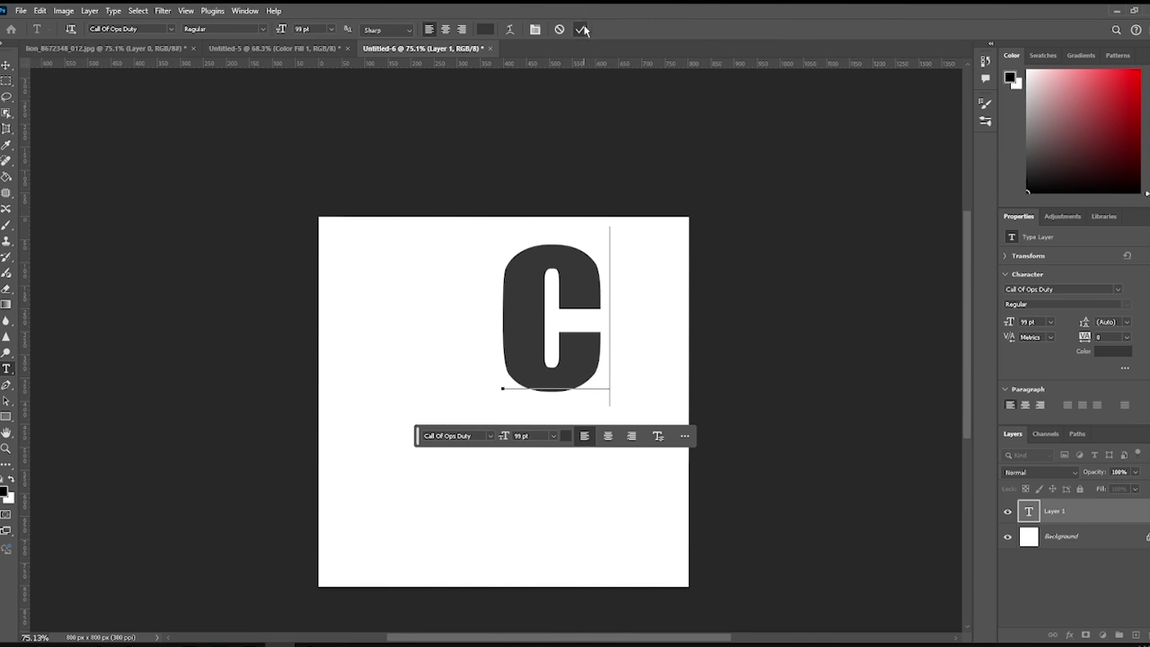
Step: Move the letter C down to the middle of the canvas
click(7, 66)
drag(544, 330, 492, 410)
scroll(541, 420, up, 1)
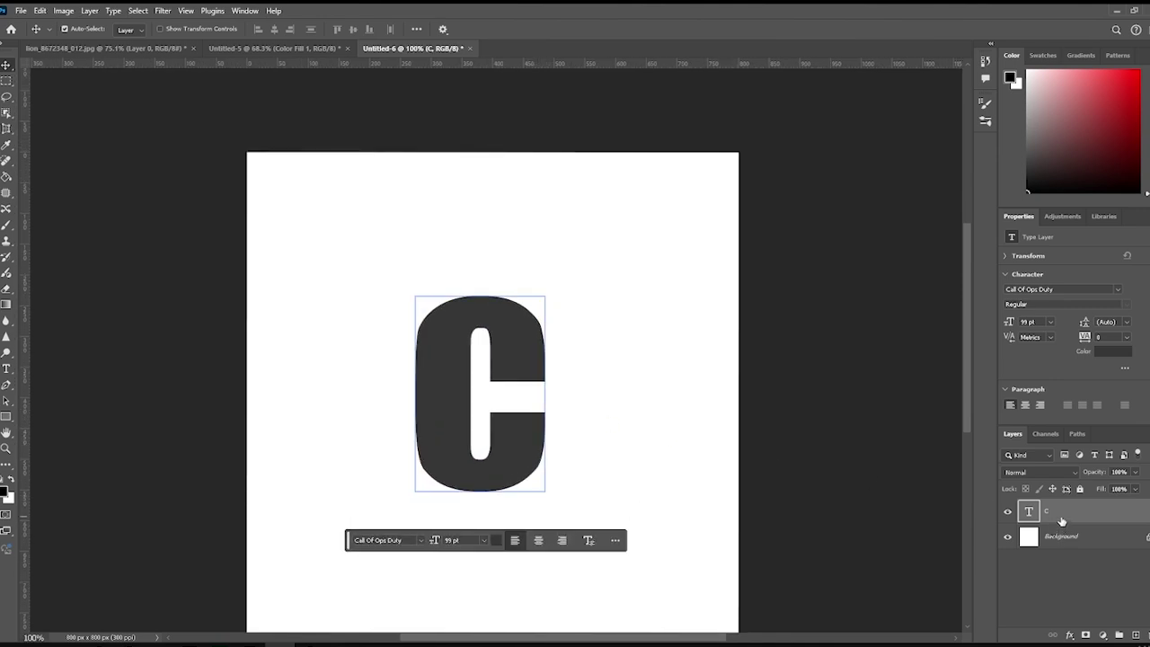
Step: Duplicate the C text layer and recolour the lower C to light grey, a7a3a3
key(ctrl+j)
drag(1062, 521, 1062, 536)
click(1111, 351)
mouse_move(754, 272)
mouse_down()
mouse_move(656, 229)
mouse_move(636, 205)
mouse_up()
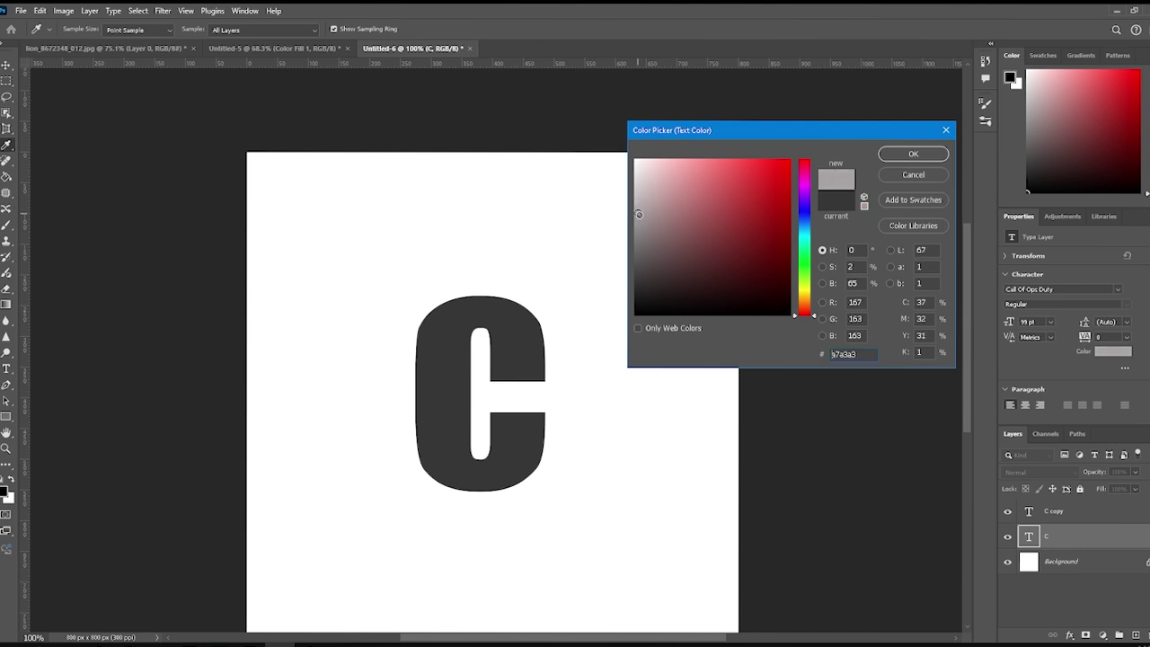
click(912, 154)
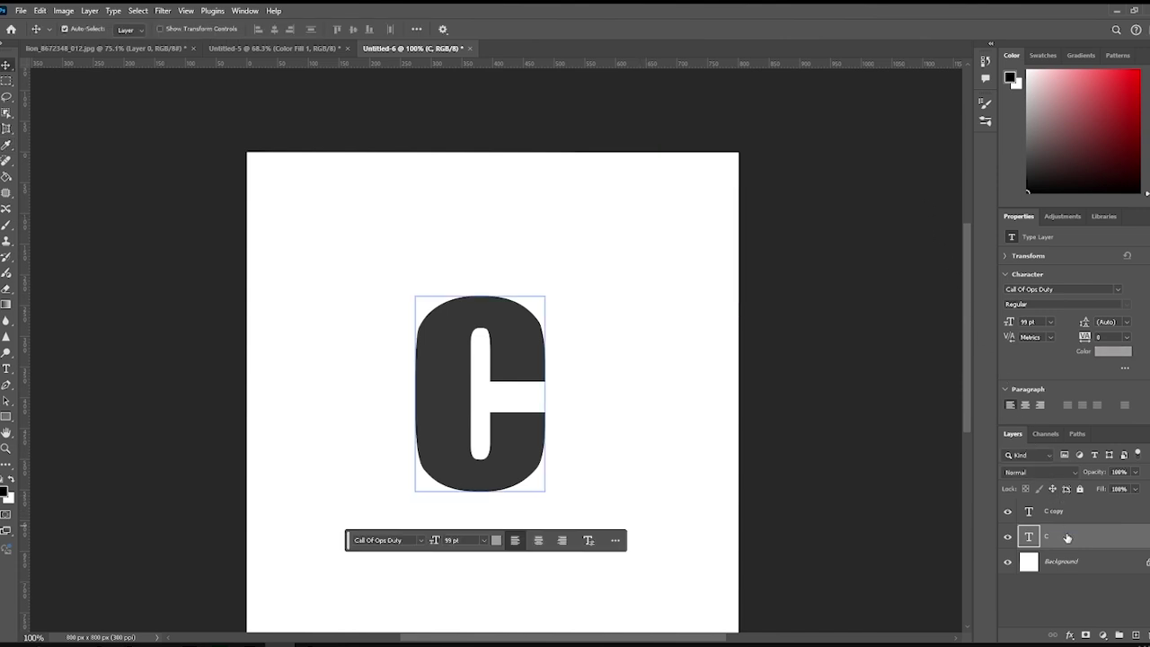
Step: Group the grey C layer and stack about 20 copies of it inside the group, each nudged one pixel to the right, for a 3D extrusion
key(ctrl+g)
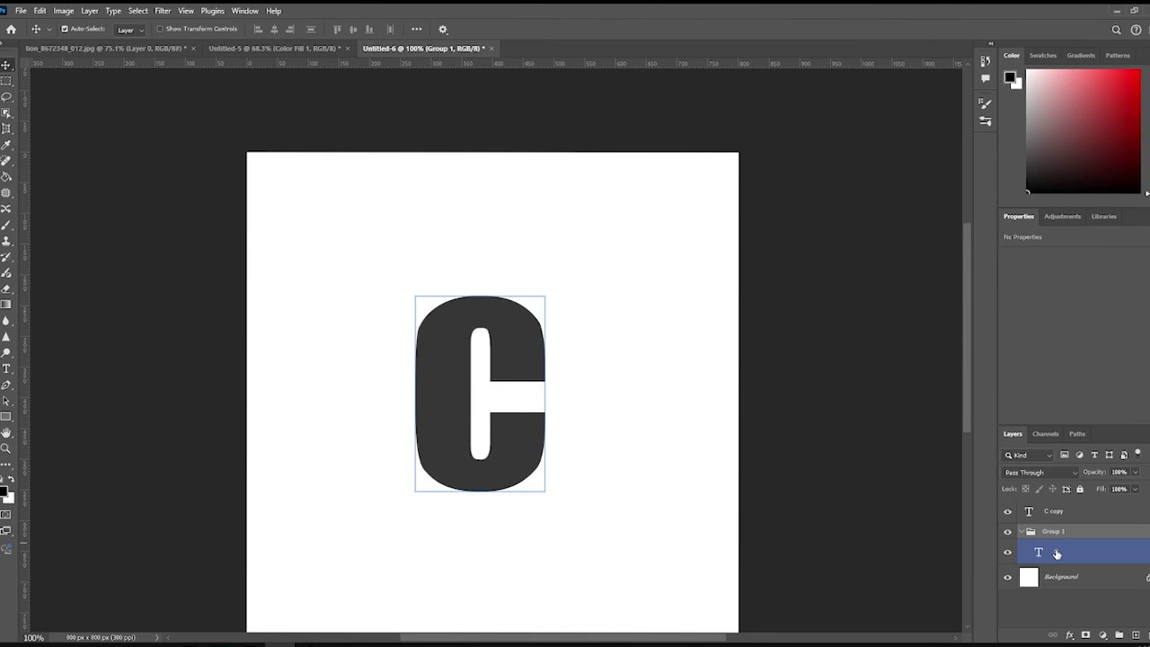
click(1057, 554)
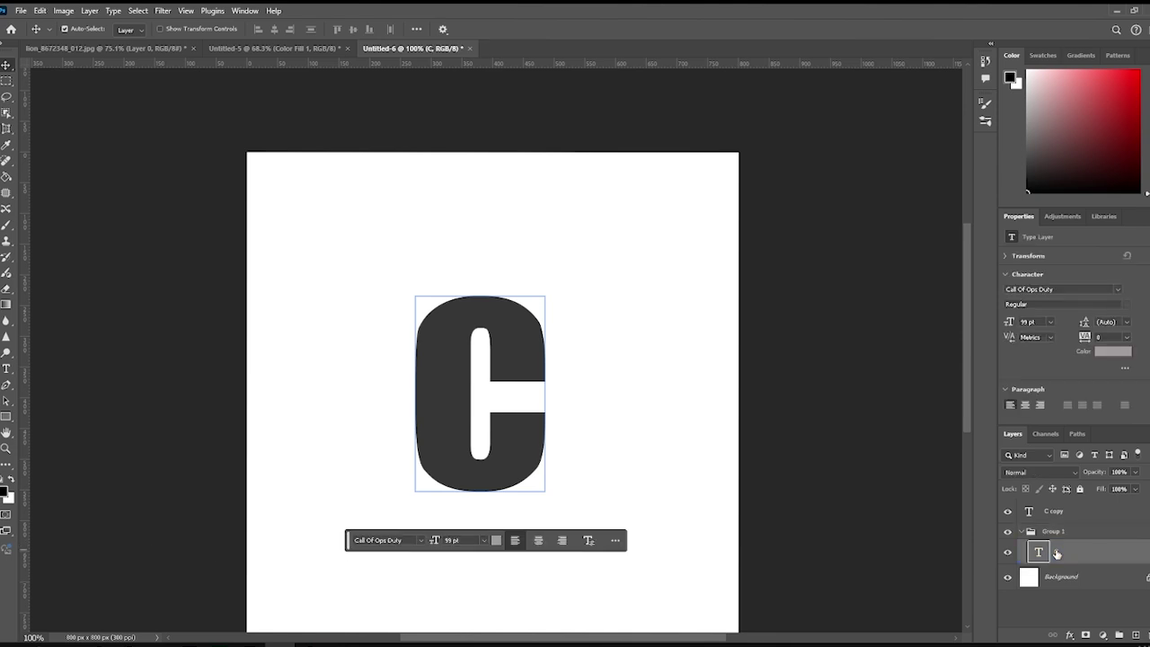
key(ctrl+alt+greater)
key(ctrl+alt+Right)
key(ctrl+alt+Right)
key(ctrl+alt+Right)
key(ctrl+alt+Right)
key(ctrl+alt+Right)
key(ctrl+alt+Right)
key(ctrl+alt+Right)
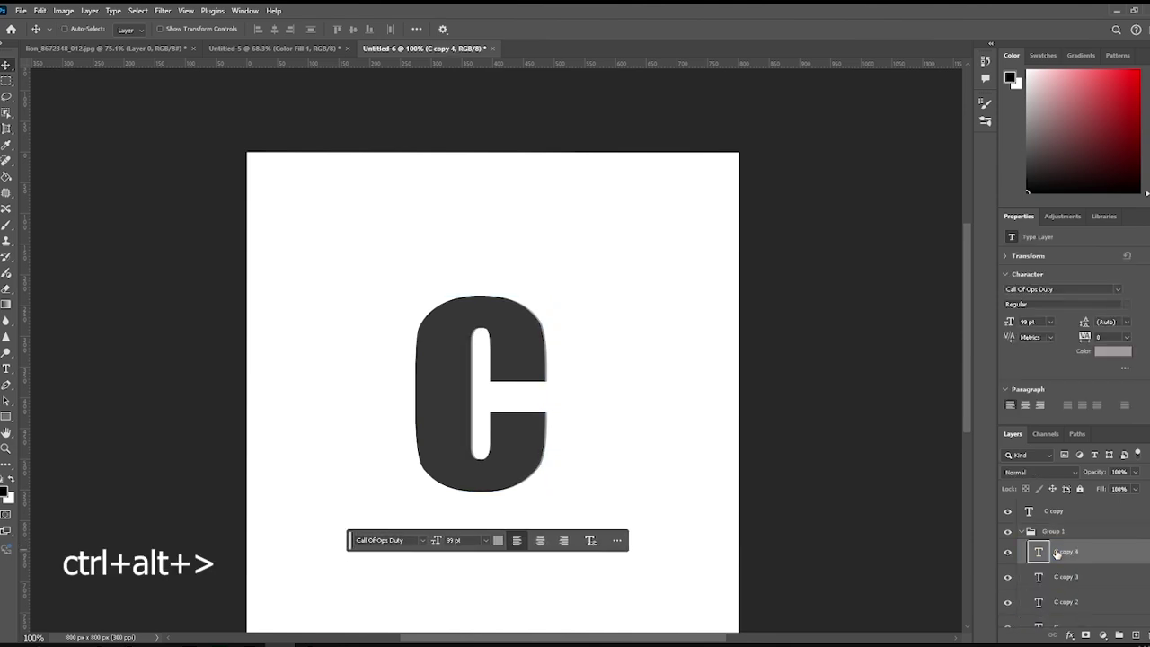
key(ctrl+alt+Right)
key(ctrl+alt+Right)
key(ctrl+alt+Right)
key(ctrl+alt+Right)
key(ctrl+alt+Right)
key(ctrl+alt+Right)
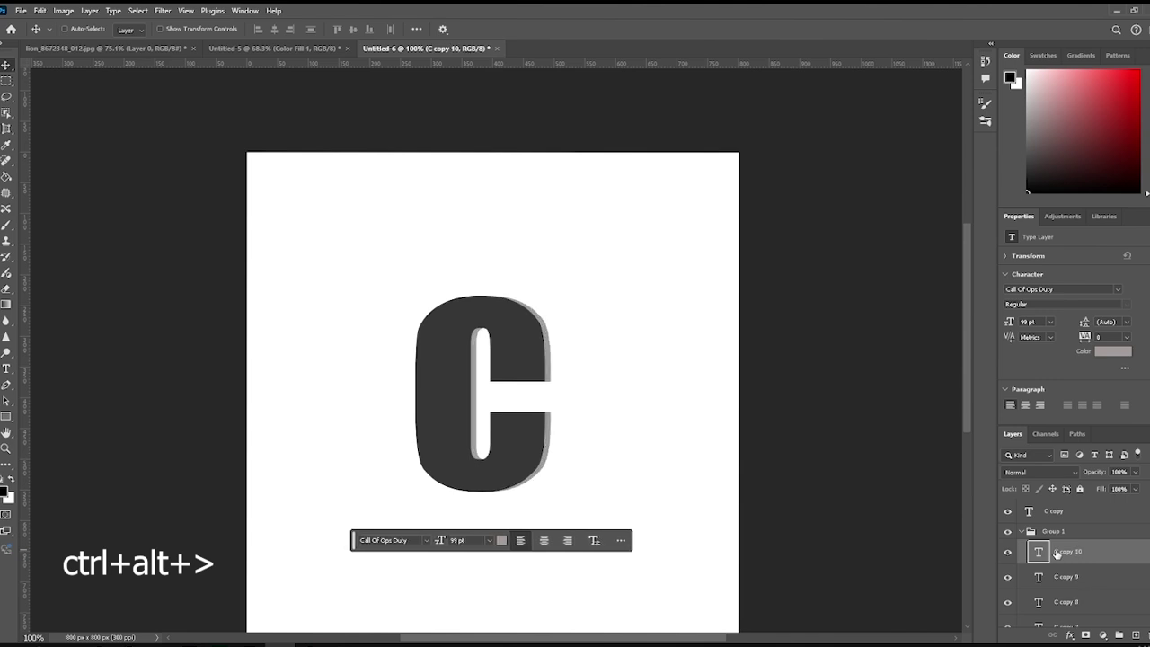
key(ctrl+alt+Right)
key(ctrl+alt+Right)
key(ctrl+alt+Right)
key(ctrl+alt+Right)
key(ctrl+alt+Right)
key(ctrl+alt+Right)
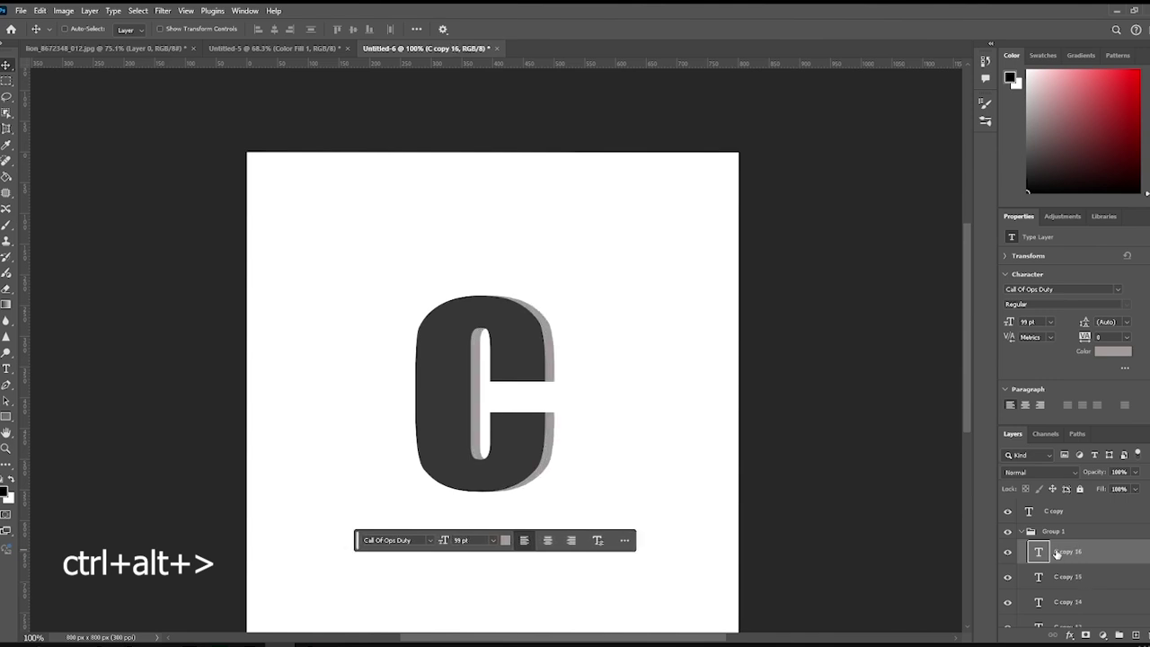
key(ctrl+alt+Right)
key(ctrl+alt+Right)
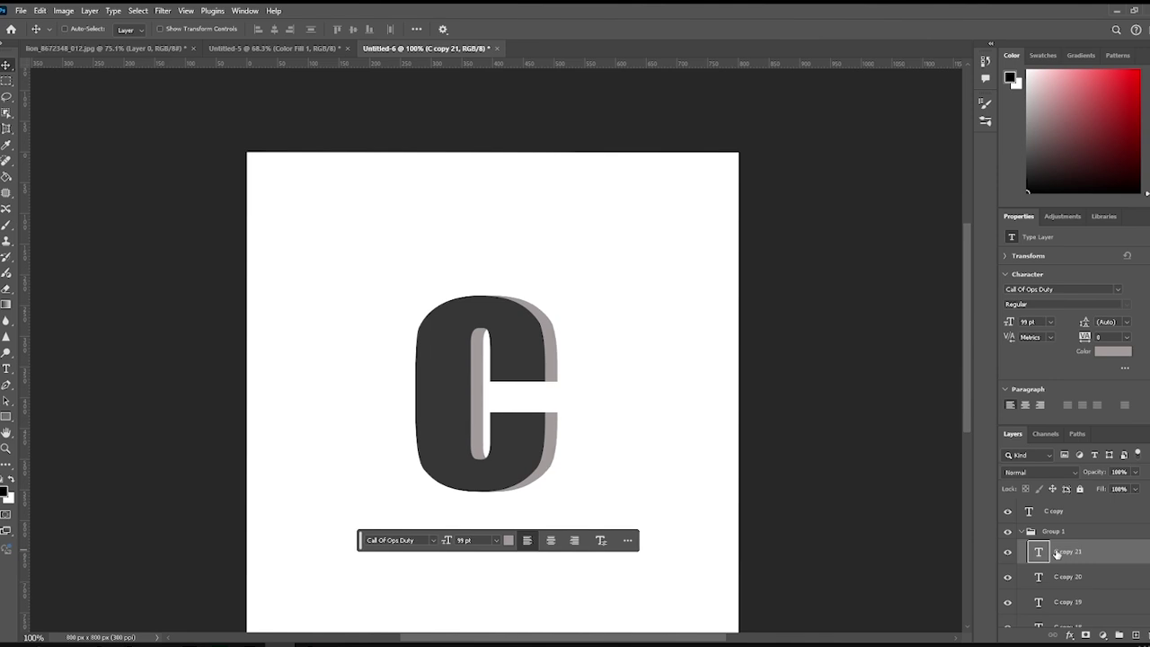
Step: Bring the lion image into the letter document above the C copy layer and convert it to a smart object
click(1058, 511)
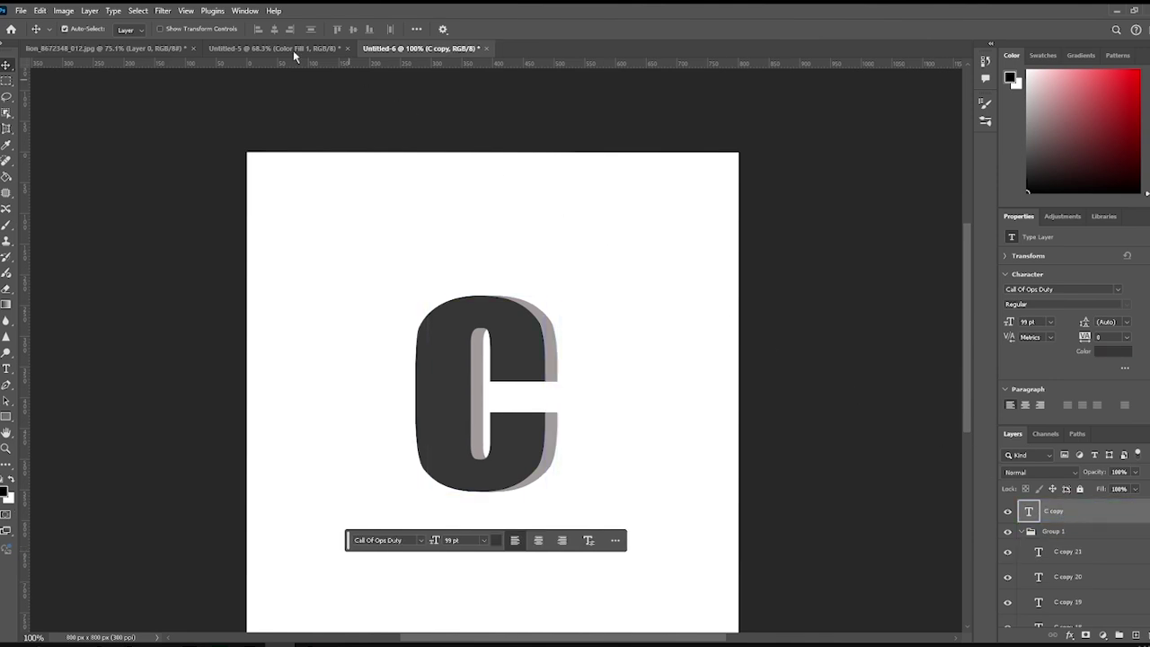
click(116, 50)
drag(398, 385, 544, 413)
right_click(1082, 513)
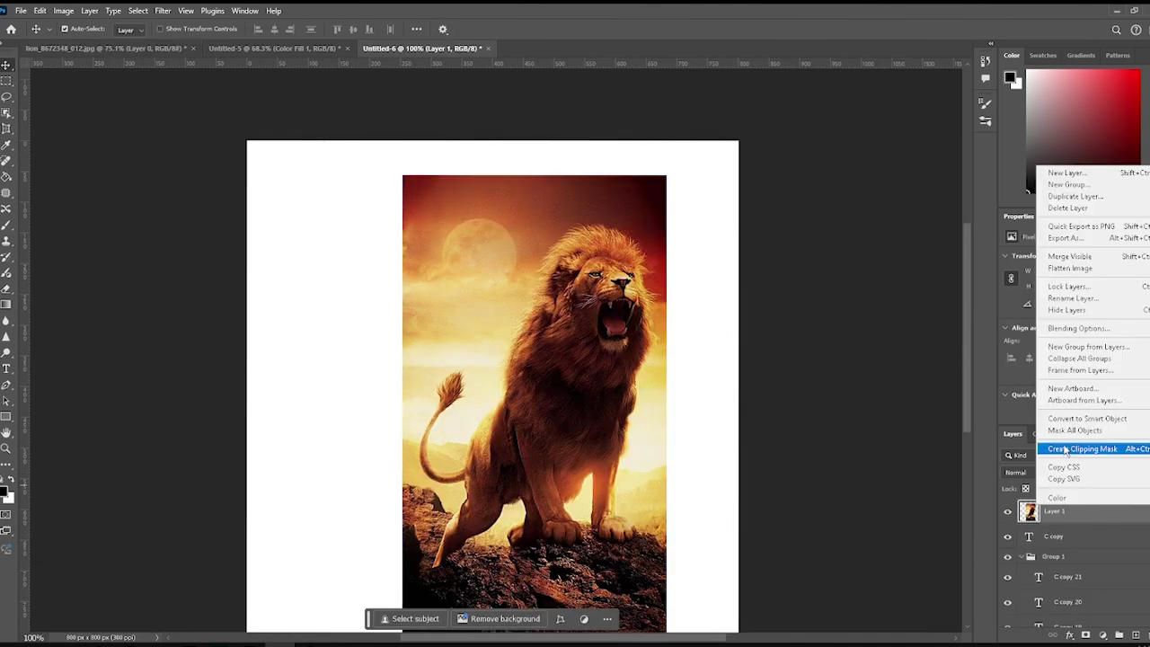
click(1055, 432)
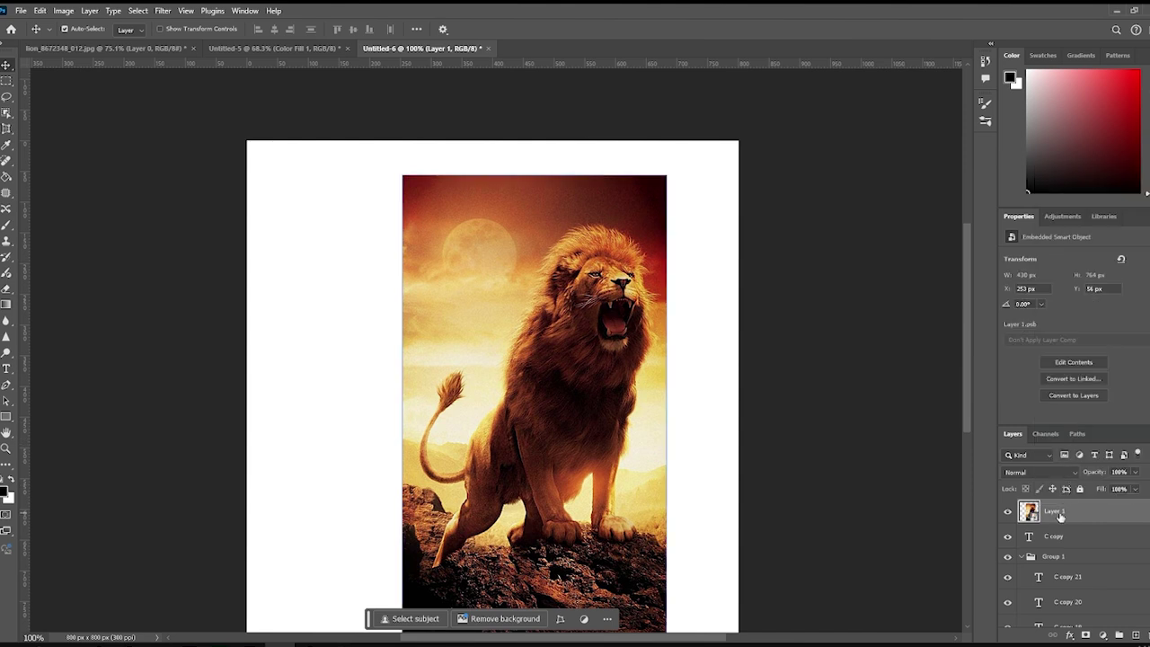
Step: Reduce the lion layer's opacity to 66%, move the image over the letter C and flip it horizontally
key(ctrl+t)
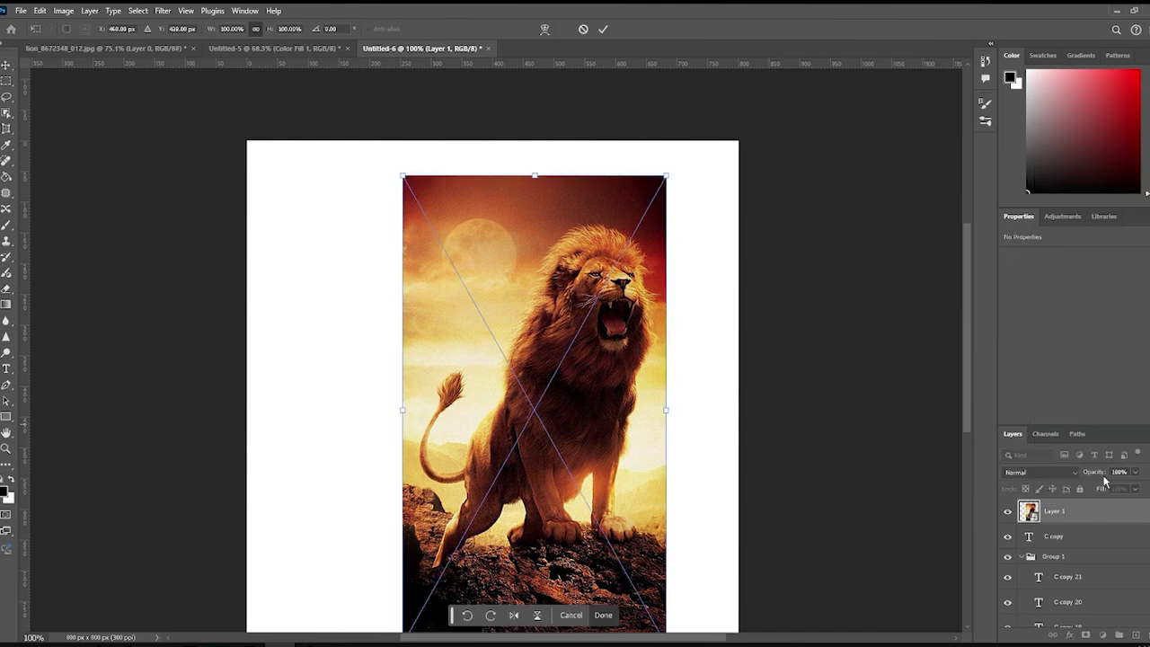
drag(1100, 476, 1079, 478)
drag(636, 477, 583, 454)
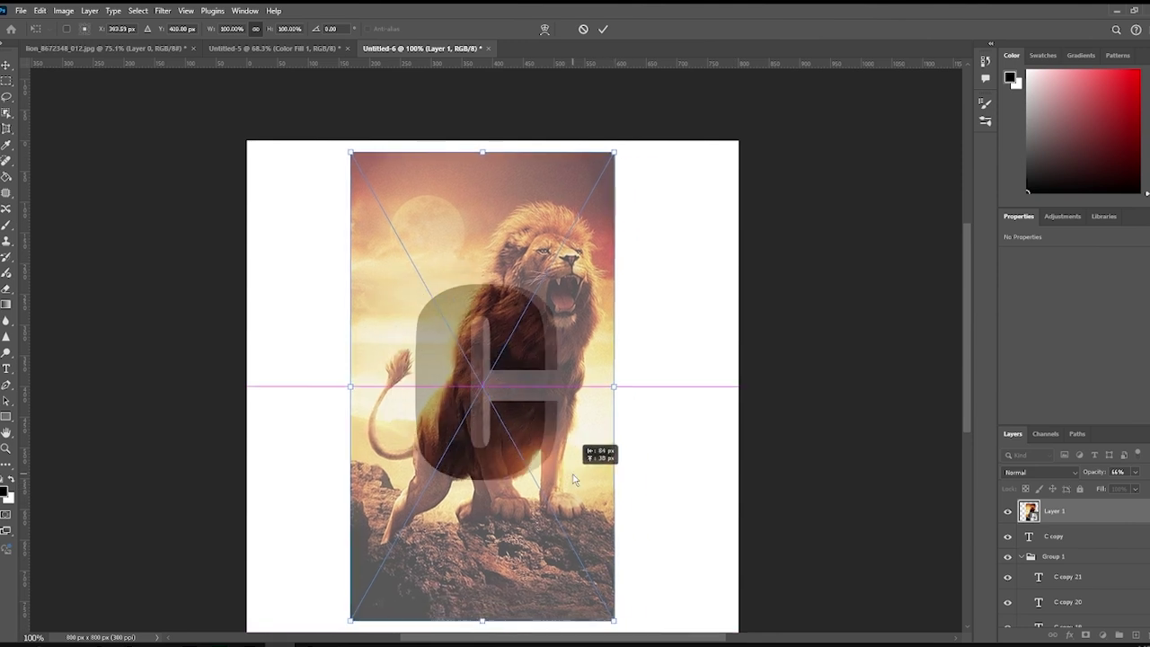
right_click(537, 454)
click(599, 436)
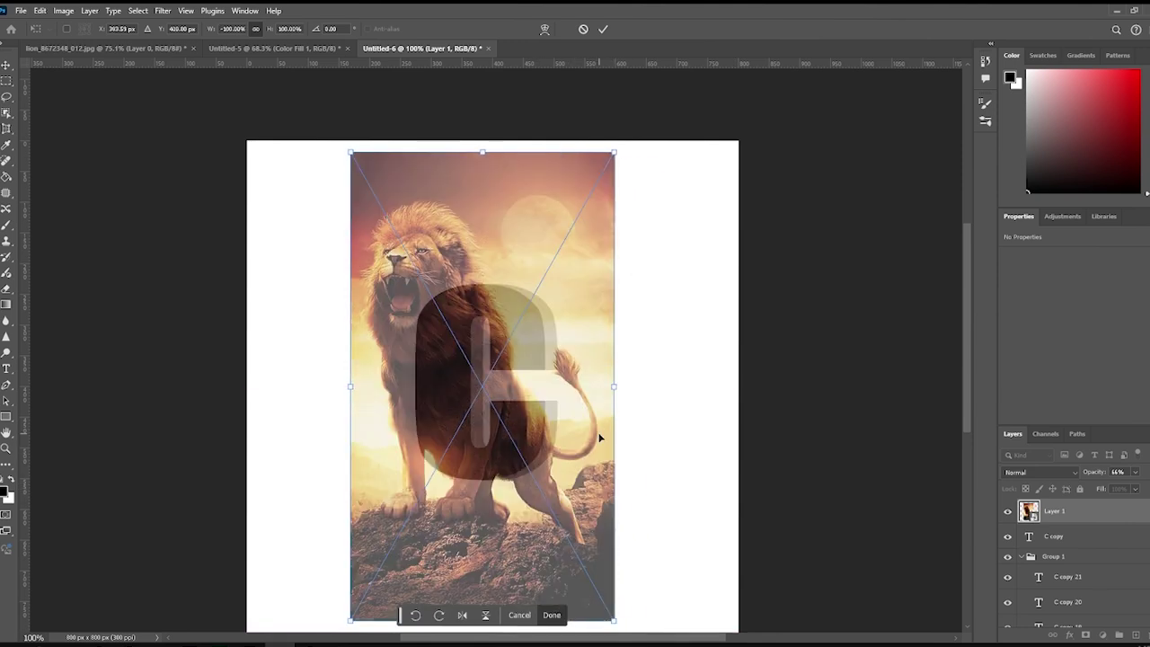
Step: Scale the lion image to about 66.42% and position it so the body covers the letter C
drag(607, 623, 508, 431)
drag(444, 375, 490, 437)
mouse_move(551, 493)
mouse_down()
mouse_move(558, 504)
mouse_move(527, 457)
mouse_move(558, 510)
mouse_up()
drag(525, 461, 537, 461)
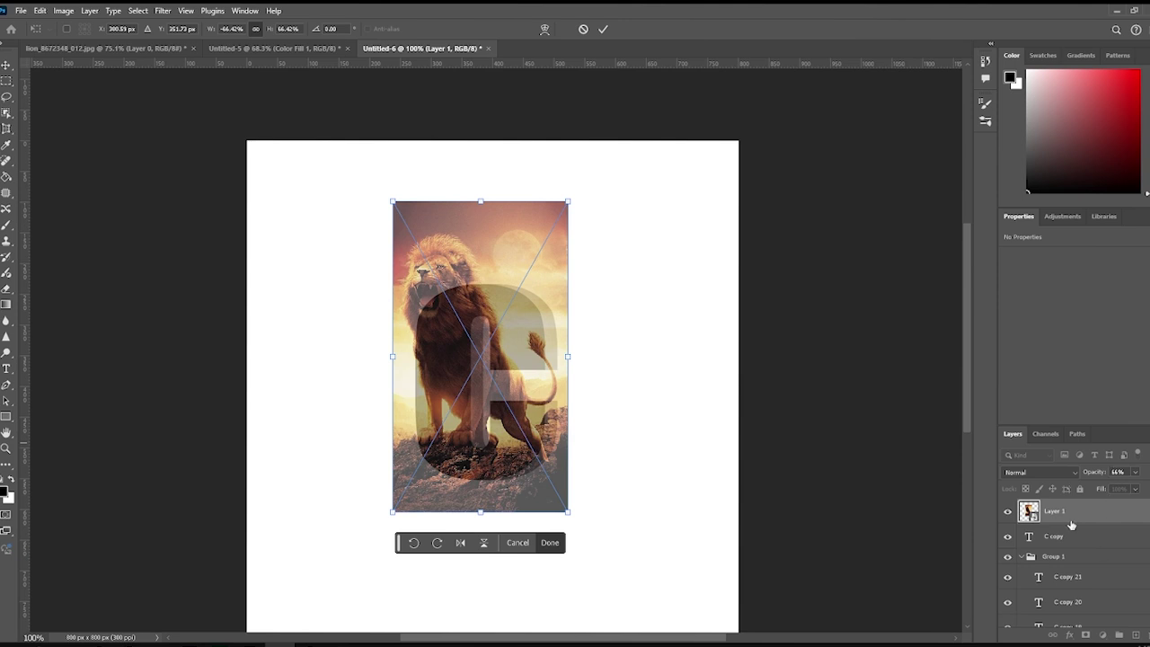
click(614, 30)
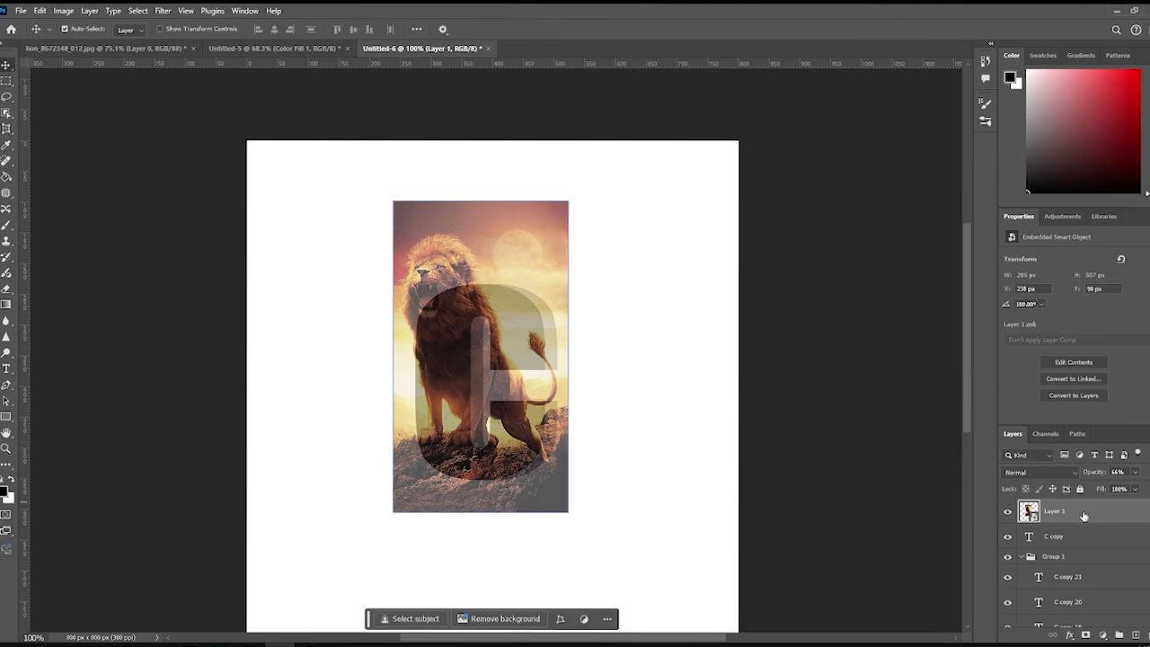
Step: Keep one hidden duplicate of the lion layer and clip the original to the C copy text layer
key(ctrl+j)
key(ctrl+j)
click(1006, 537)
key(Delete)
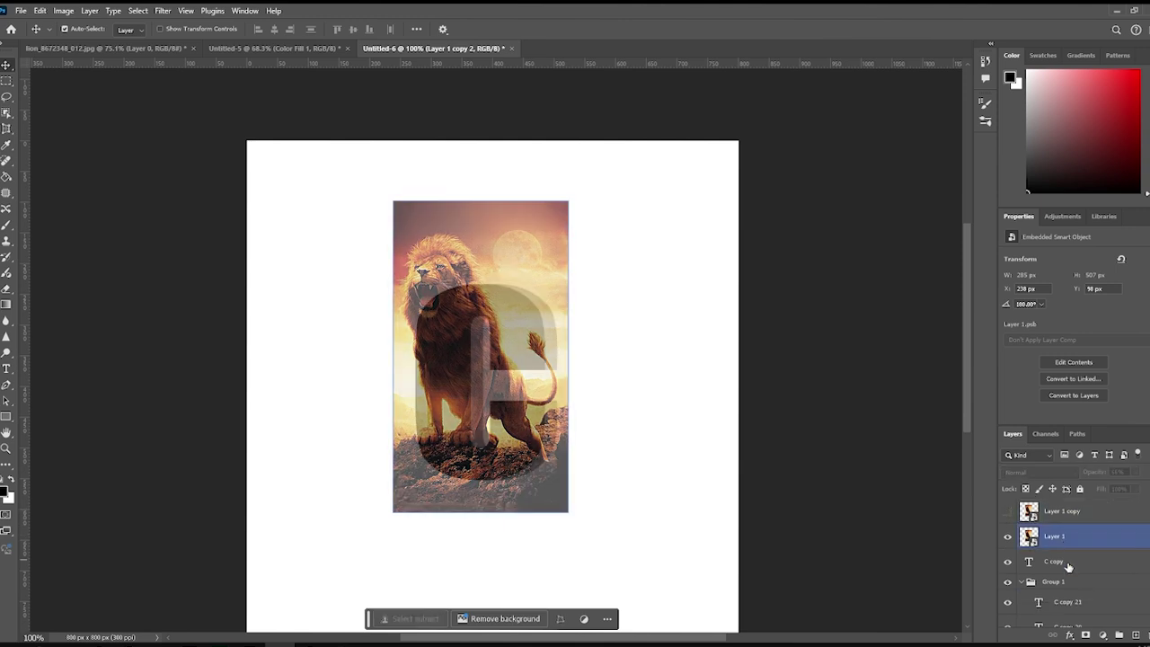
right_click(1062, 537)
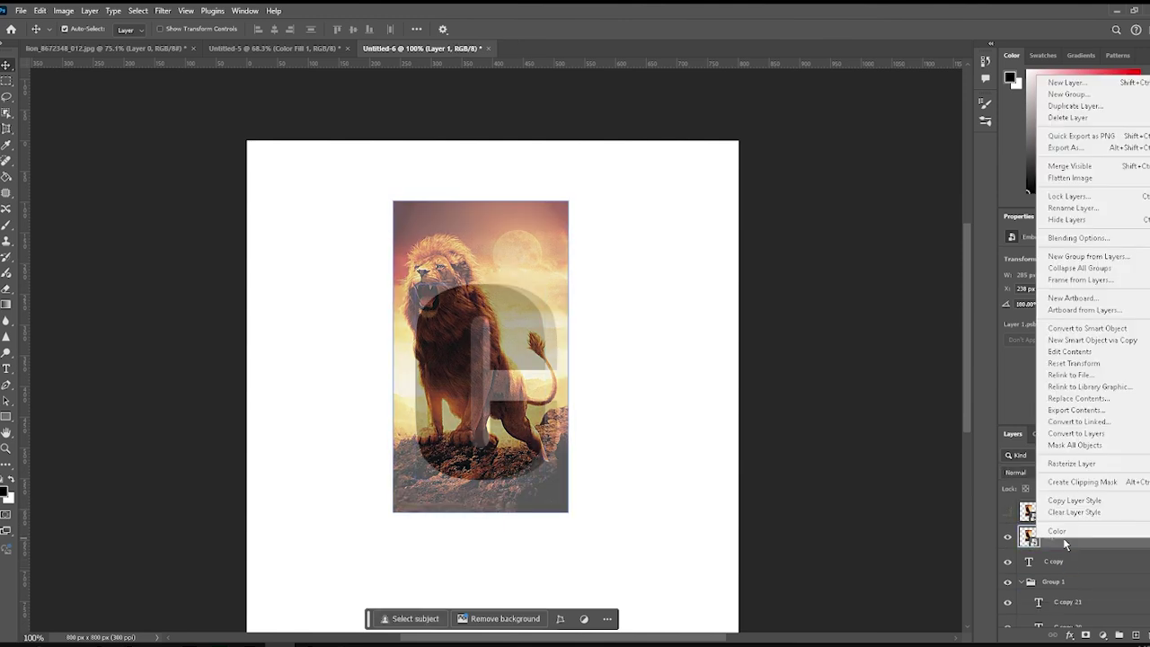
click(1080, 481)
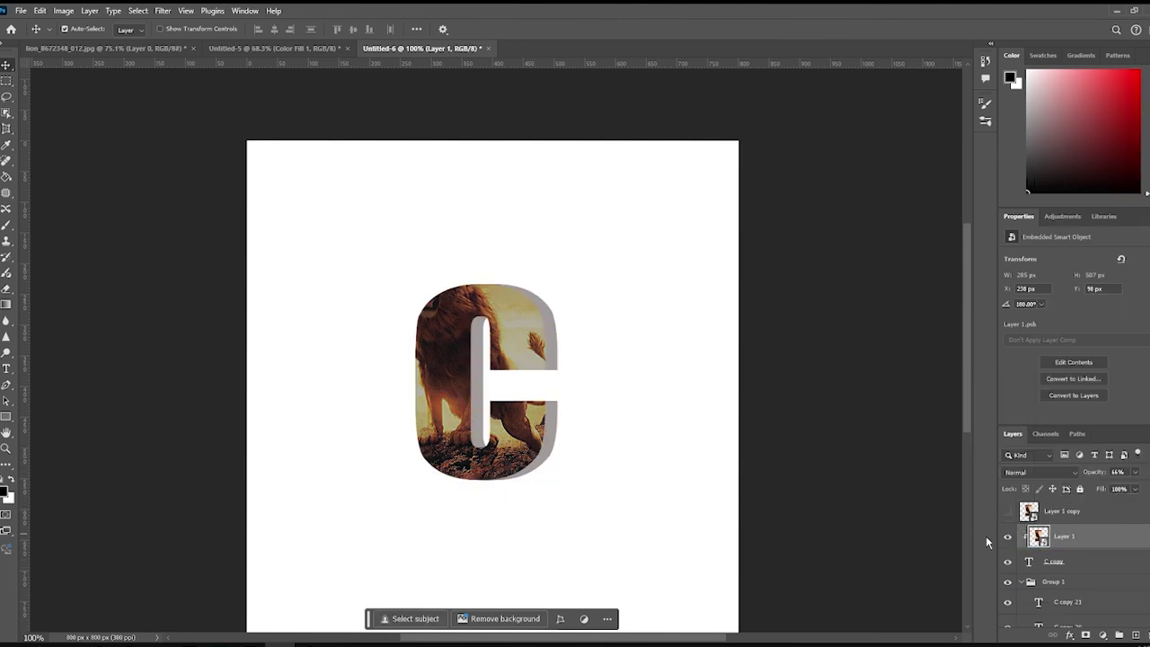
Step: Show the lion duplicate, place it between C copy and Group 1, and set its opacity to 100%
click(1007, 511)
click(1040, 511)
drag(1063, 513, 1062, 575)
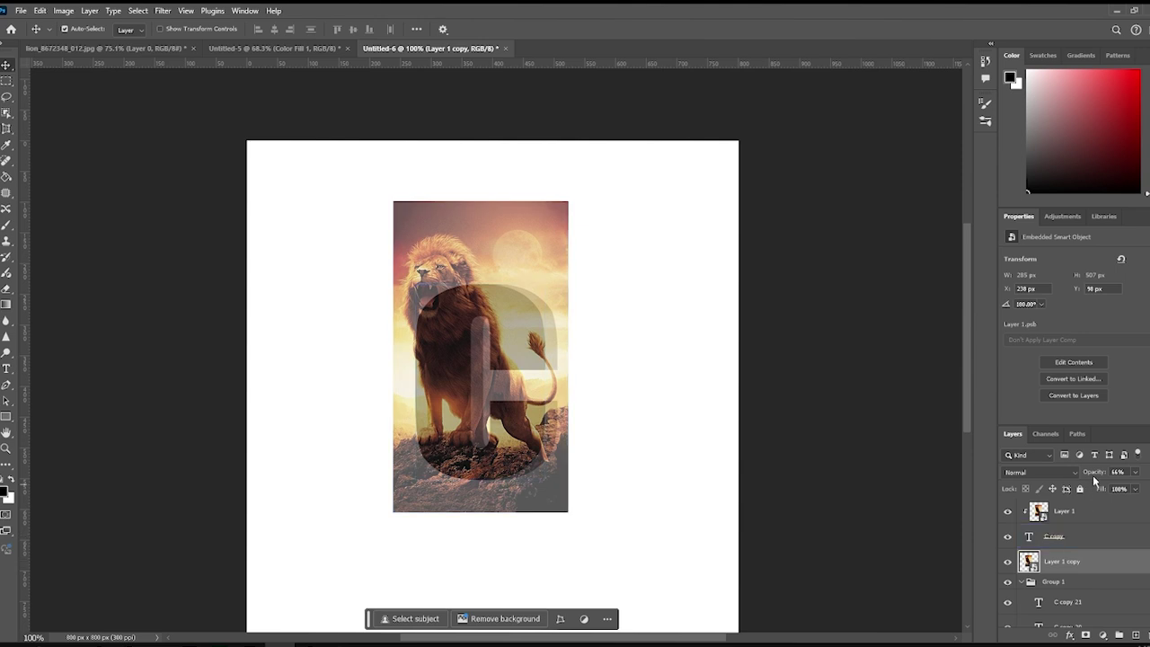
drag(1094, 476, 1121, 481)
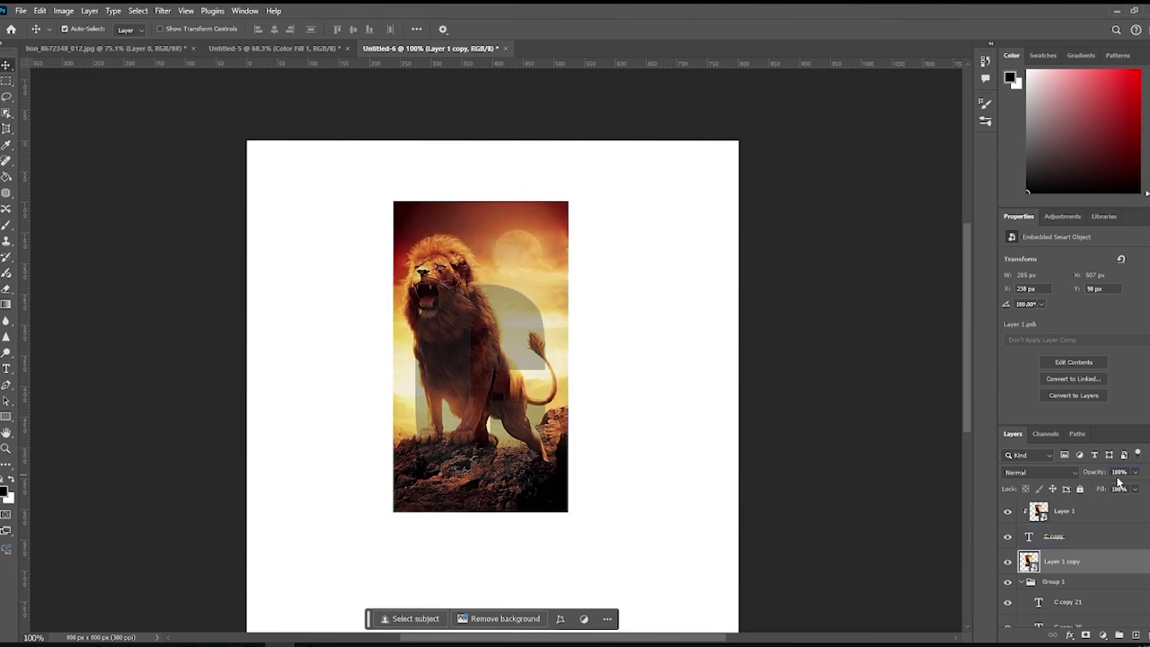
Step: Set the opacity of the clipped lion layer, Layer 1, to 100%
click(1067, 513)
click(1110, 471)
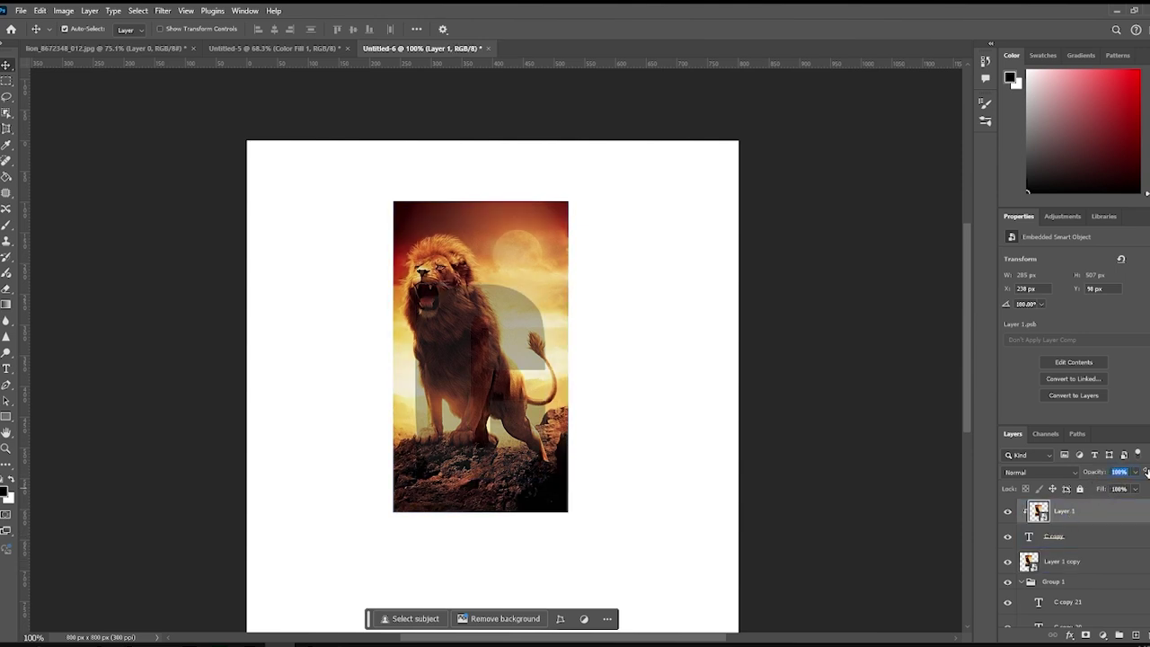
click(1068, 562)
click(1091, 504)
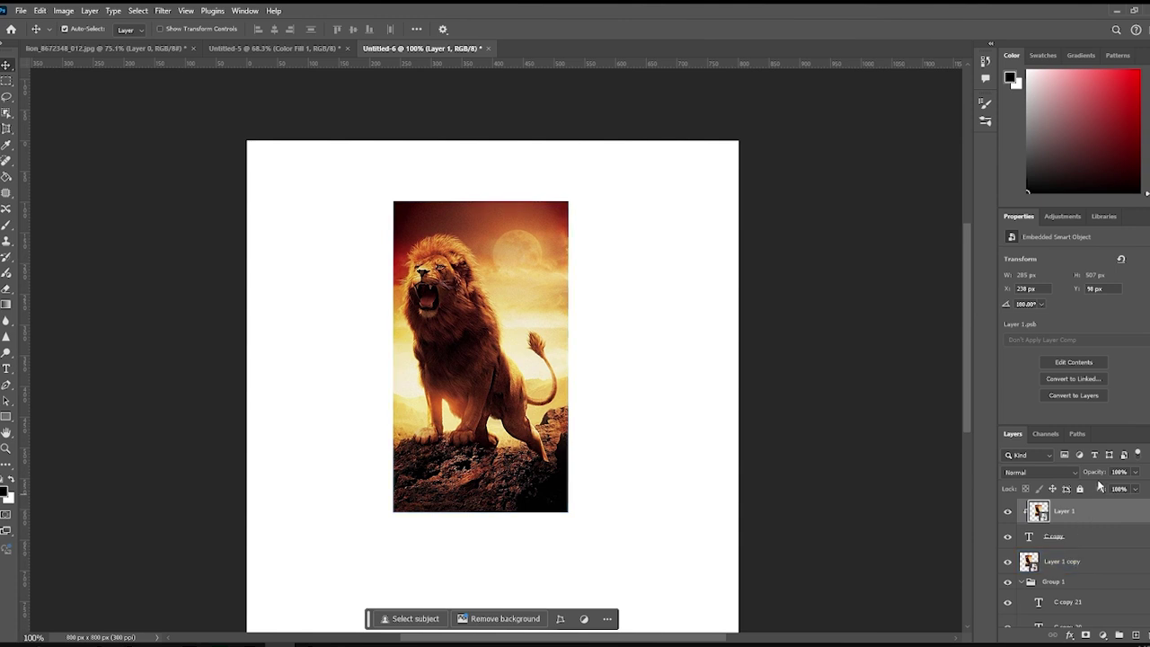
mouse_move(1090, 474)
mouse_down()
mouse_move(1079, 468)
mouse_move(1091, 485)
mouse_up()
Step: Clip the Layer 1 copy lion image to Group 1 so it fills the letter's extrusion
click(1062, 561)
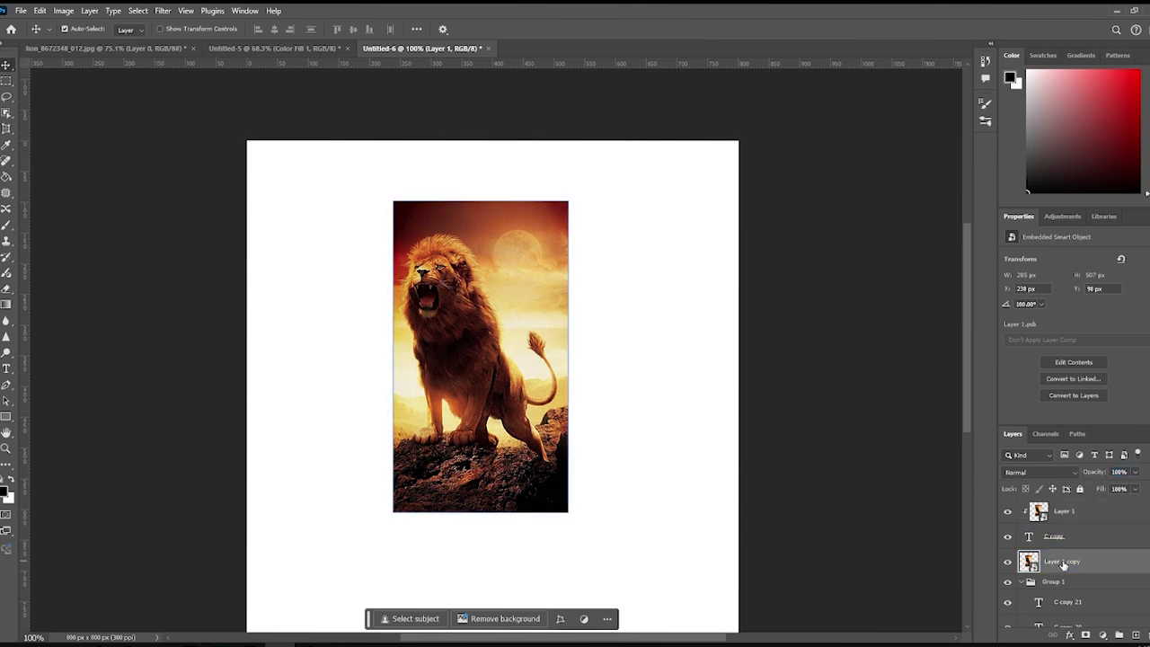
click(1082, 473)
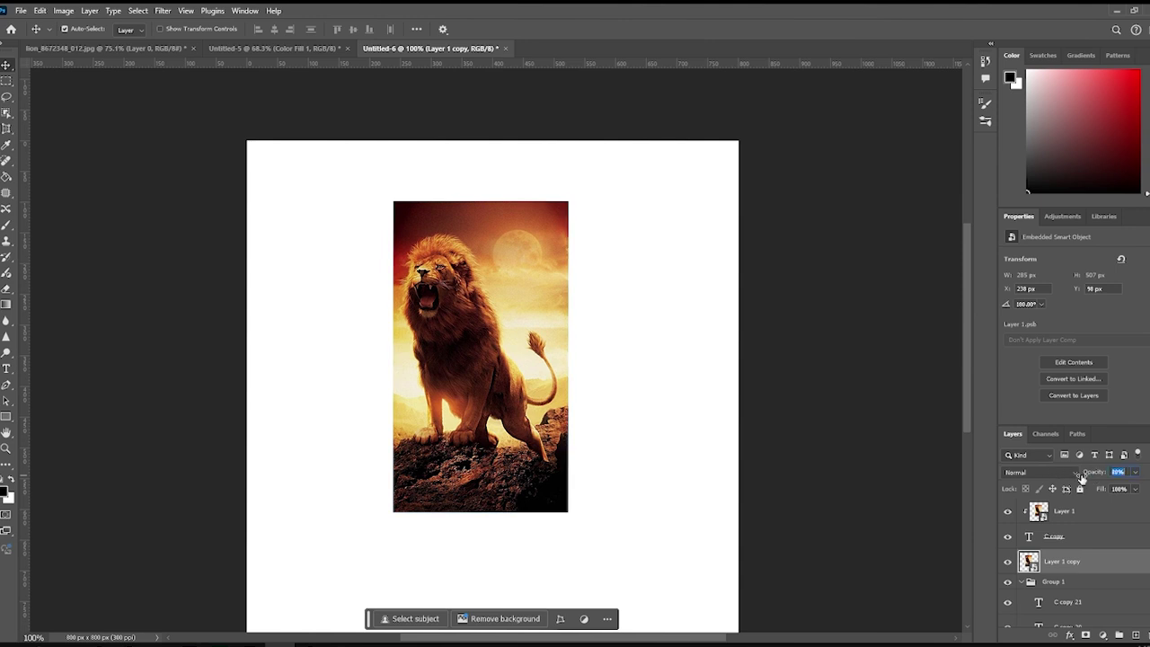
right_click(1074, 562)
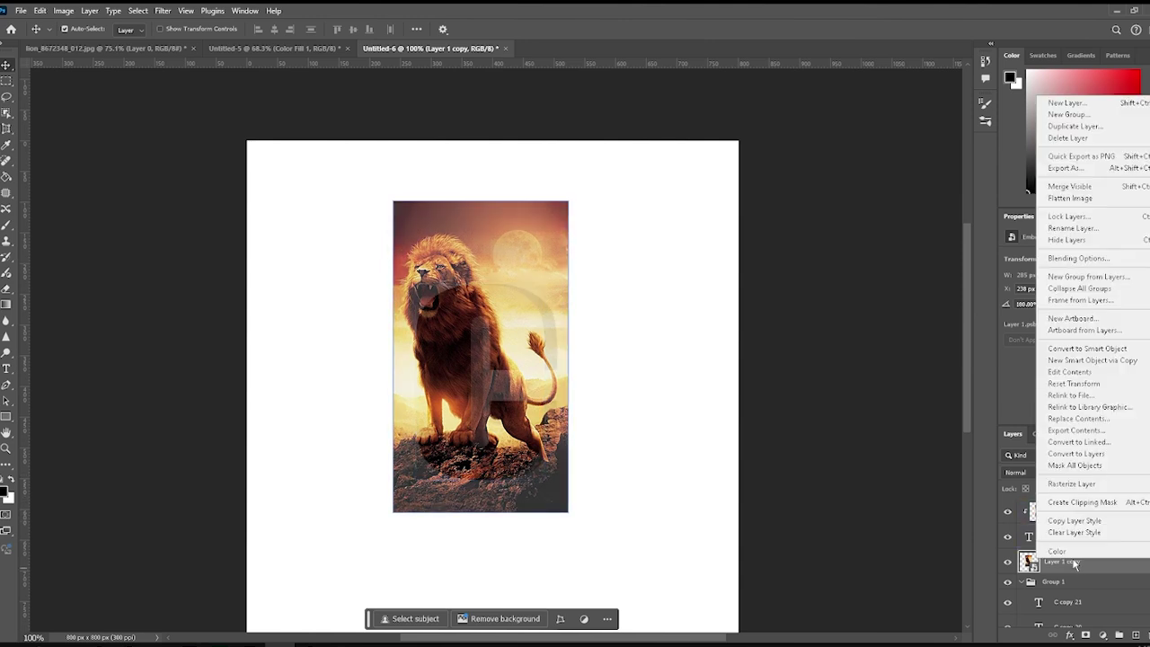
click(1084, 502)
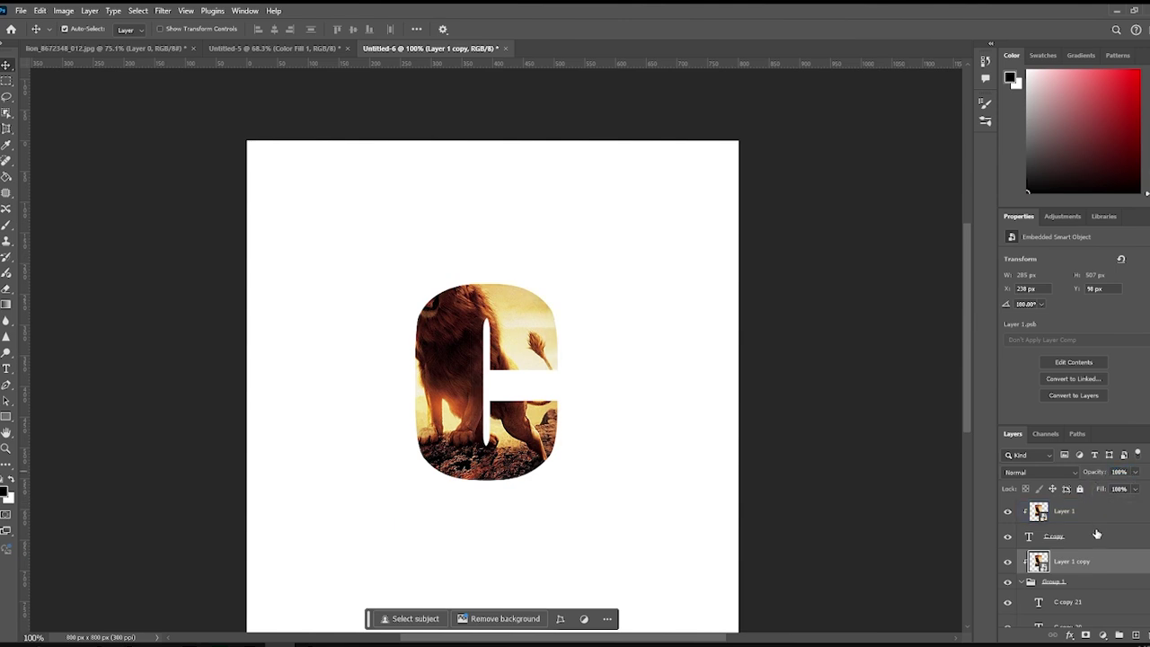
Step: Darken the extrusion with a clipped Exposure adjustment: exposure about -0.78, offset about +0.09, gamma about 0.45
click(1101, 636)
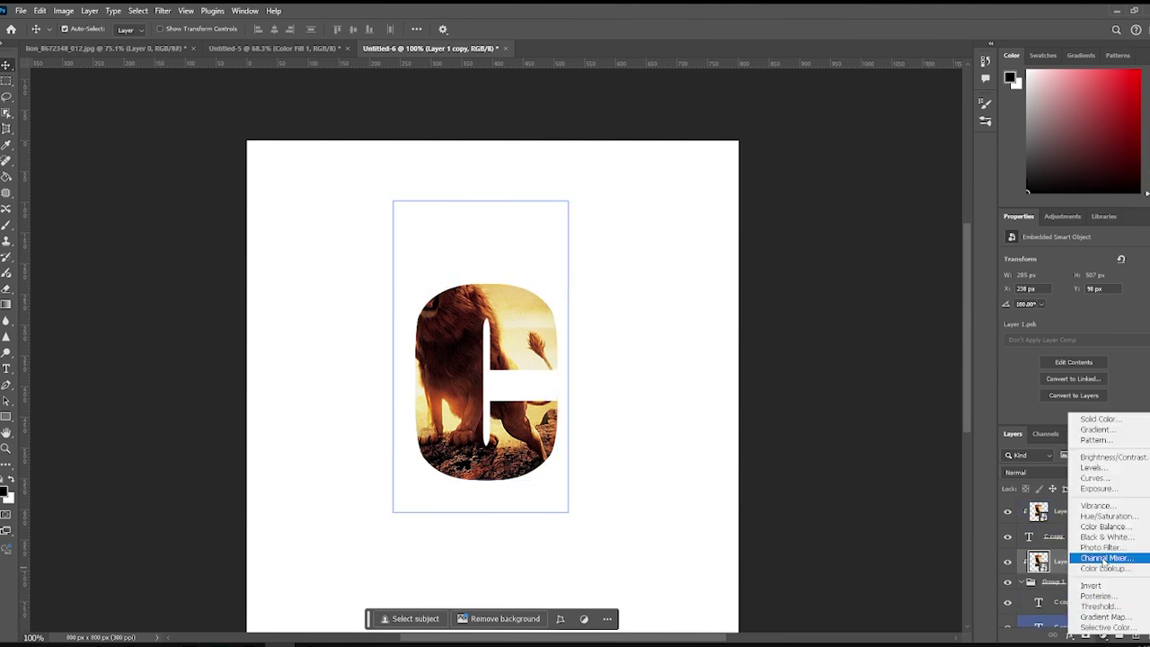
click(1101, 491)
drag(1081, 290, 1076, 291)
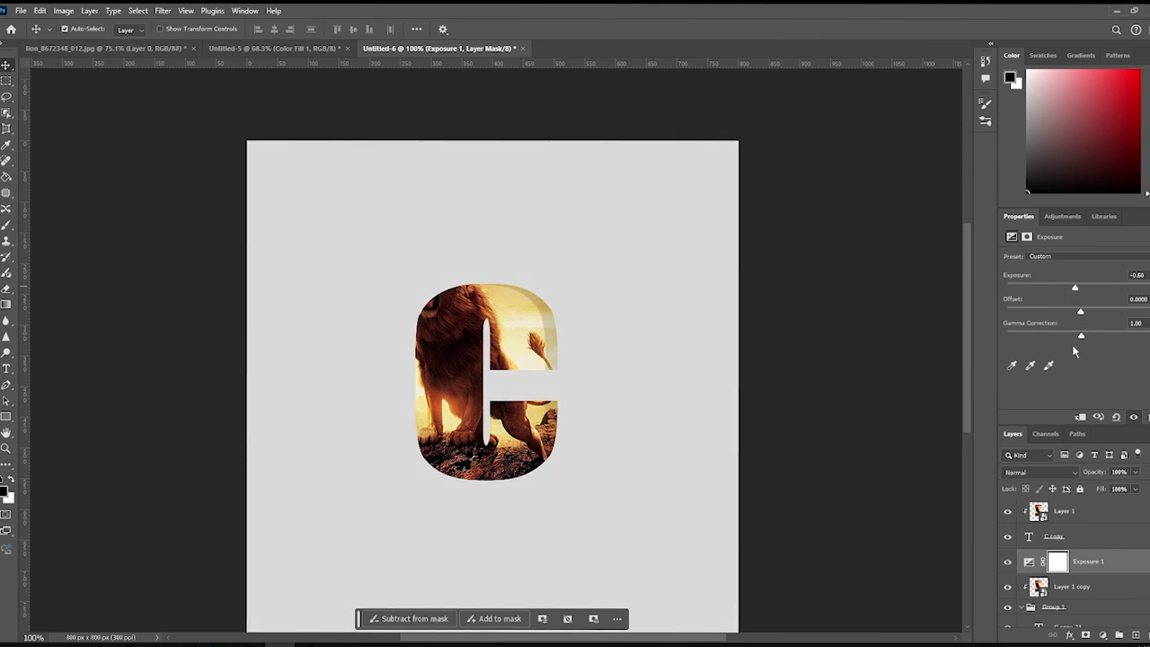
click(1081, 418)
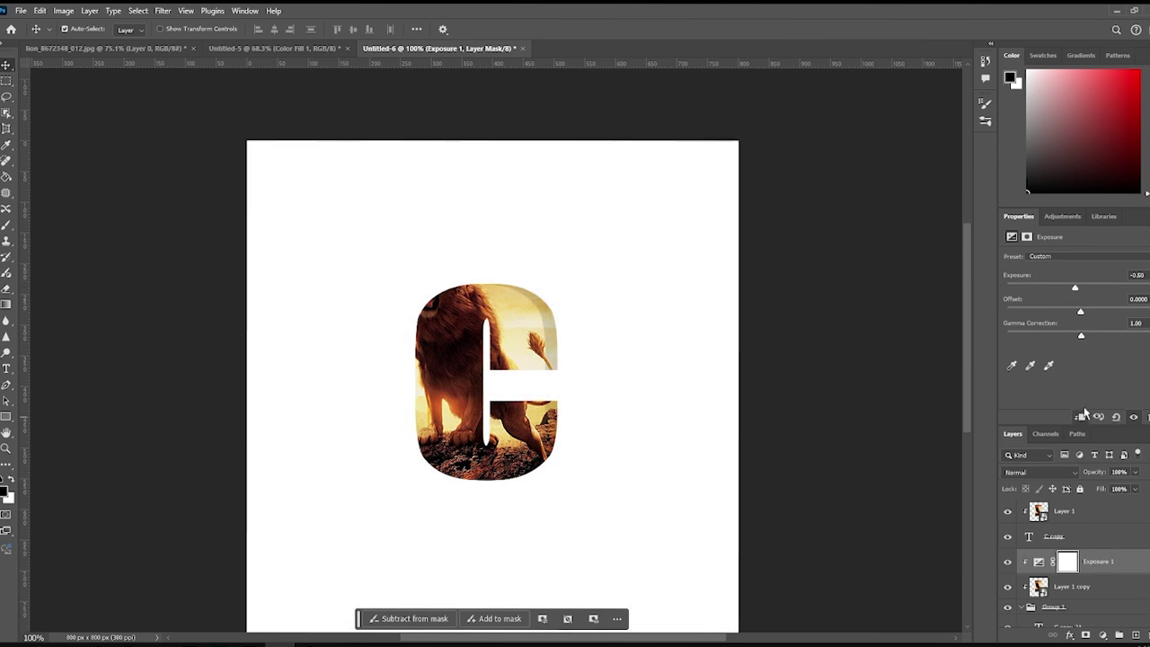
mouse_move(1081, 312)
mouse_down()
mouse_move(1096, 313)
mouse_move(1065, 315)
mouse_move(1117, 337)
mouse_move(1053, 282)
mouse_move(1068, 285)
mouse_move(1033, 287)
mouse_move(1073, 288)
mouse_move(1130, 335)
mouse_move(1113, 335)
mouse_up()
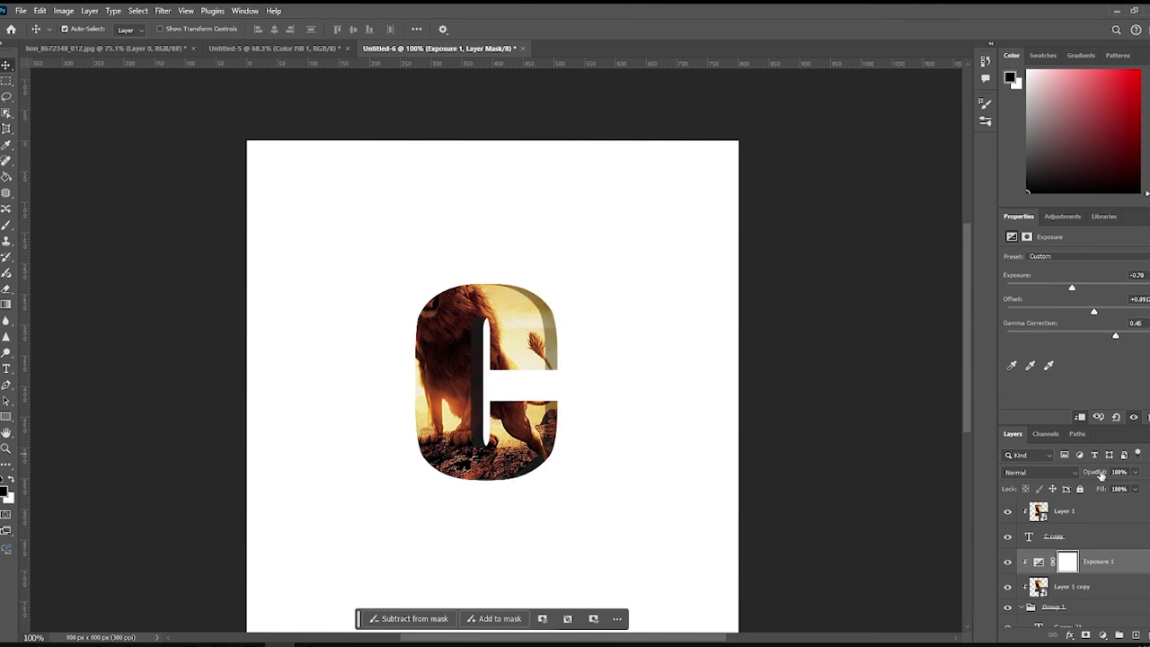
Step: Duplicate the lion layer at the top of the stack and make the duplicate visible
click(1097, 534)
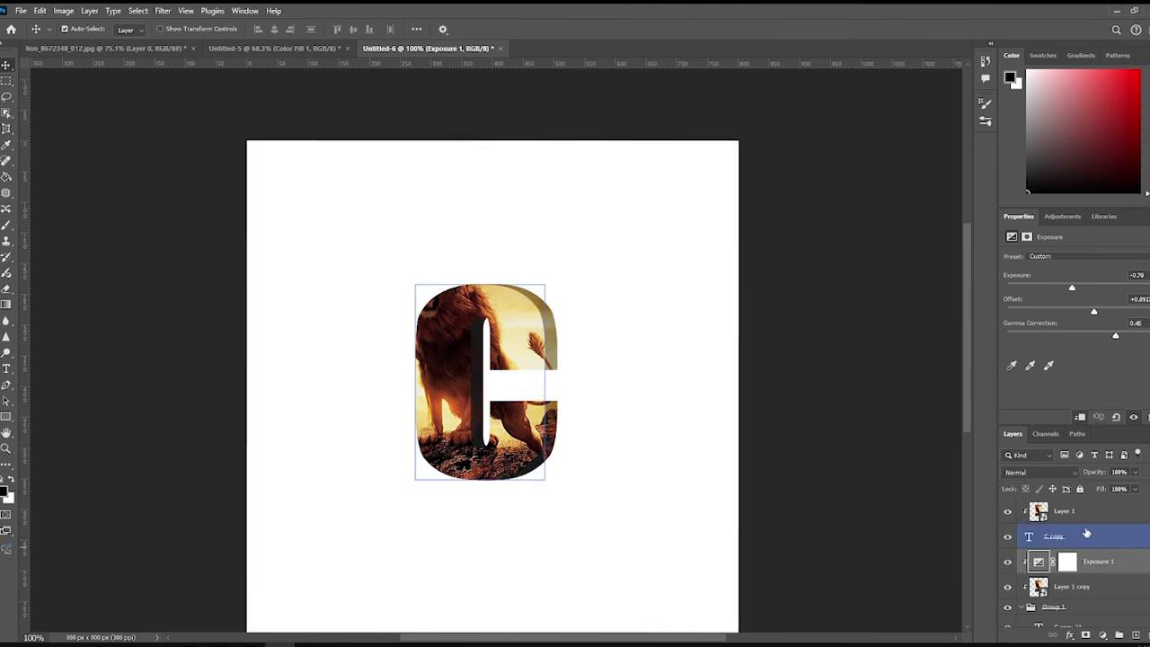
click(1064, 510)
key(ctrl+j)
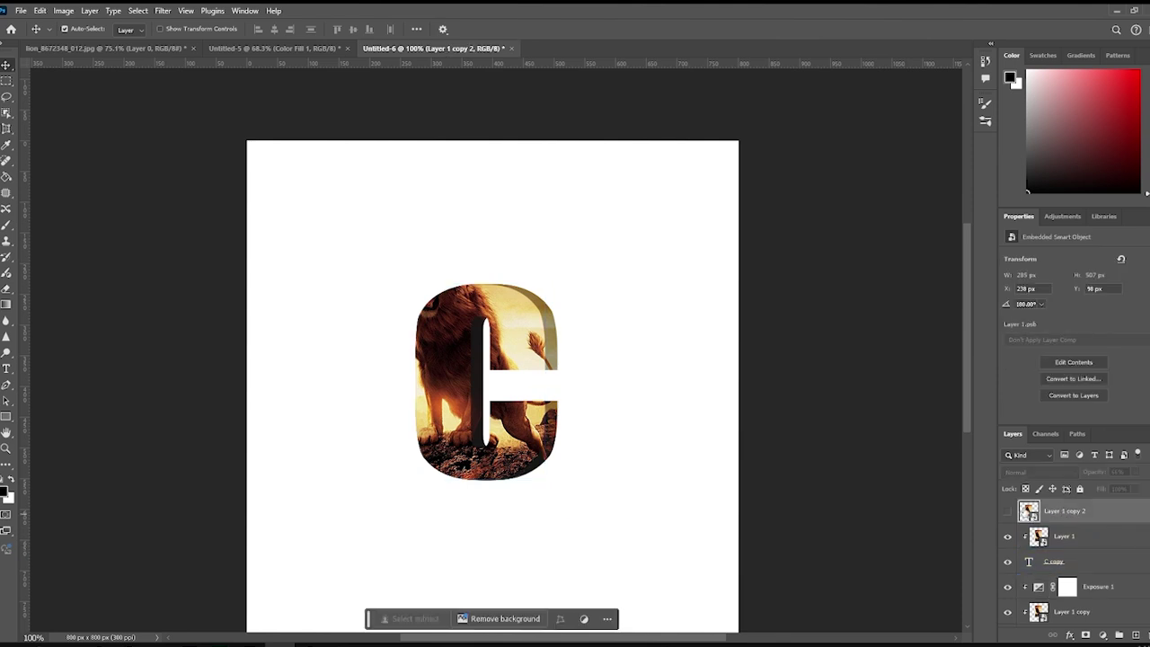
click(1007, 511)
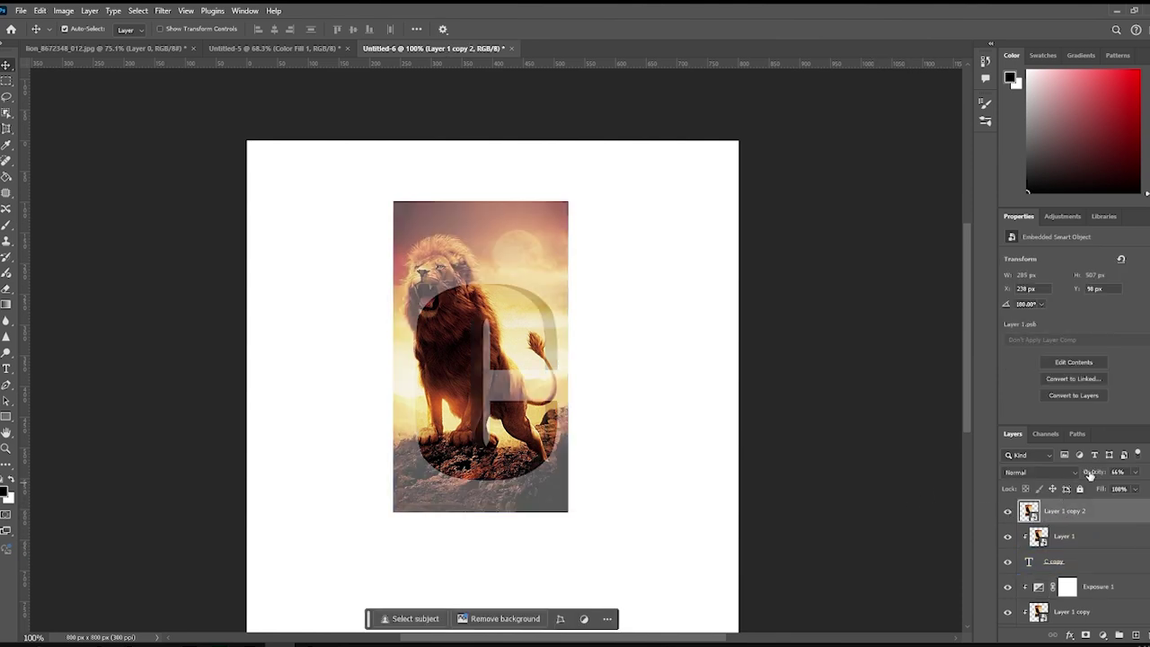
Step: Set the opacity of Layer 1 copy 2 to 100% and select the lion automatically as the subject
key(0)
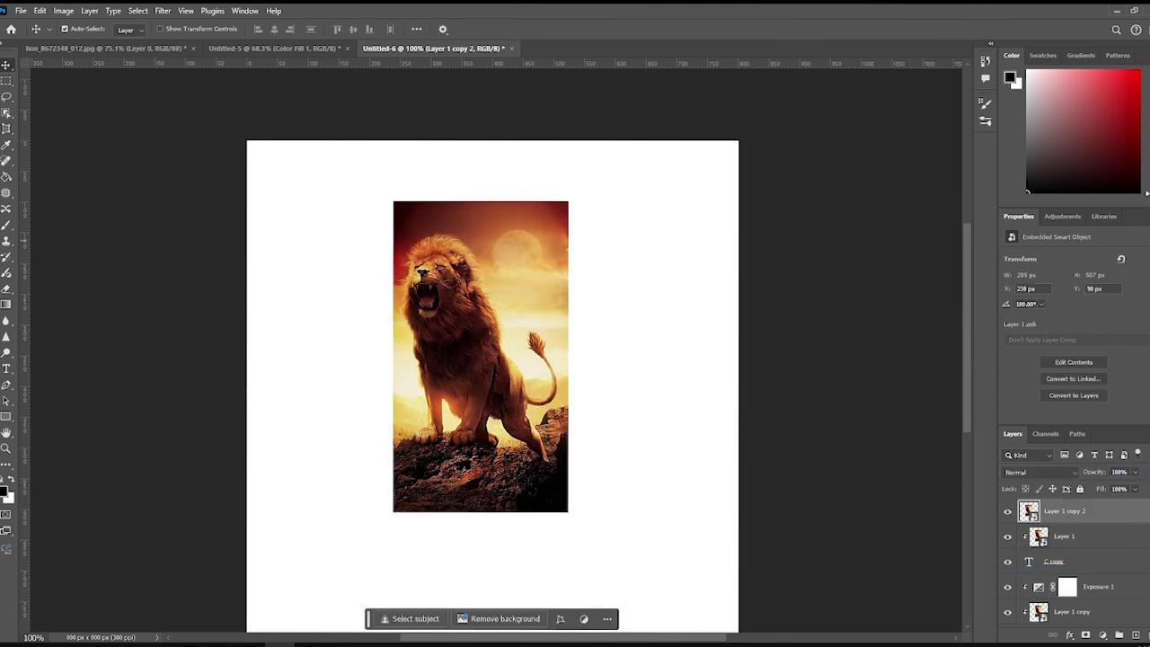
click(7, 114)
click(545, 29)
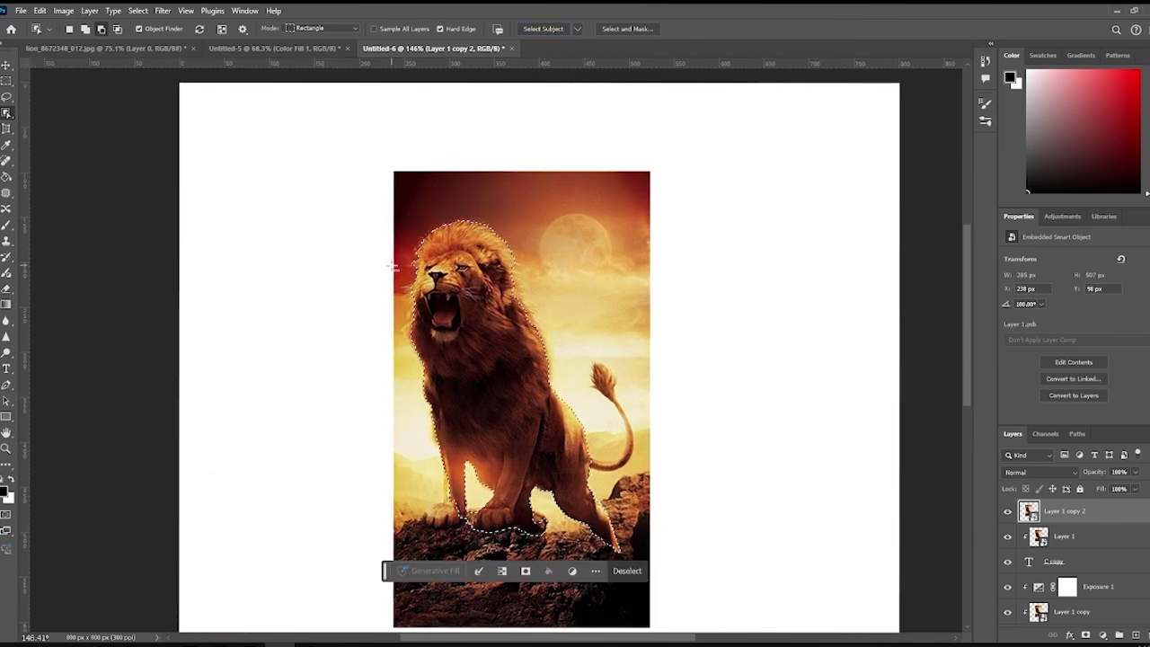
scroll(394, 268, up, 4)
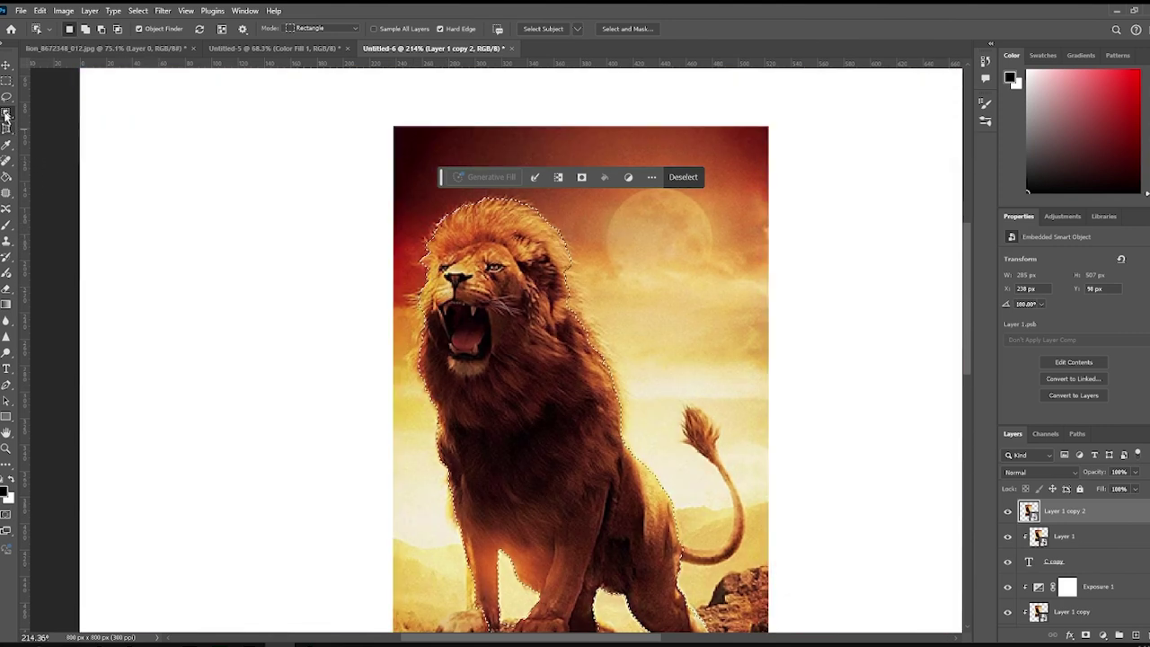
Step: Refine the selection edge beside the lion's muzzle with the Quick Selection tool
right_click(6, 112)
click(63, 124)
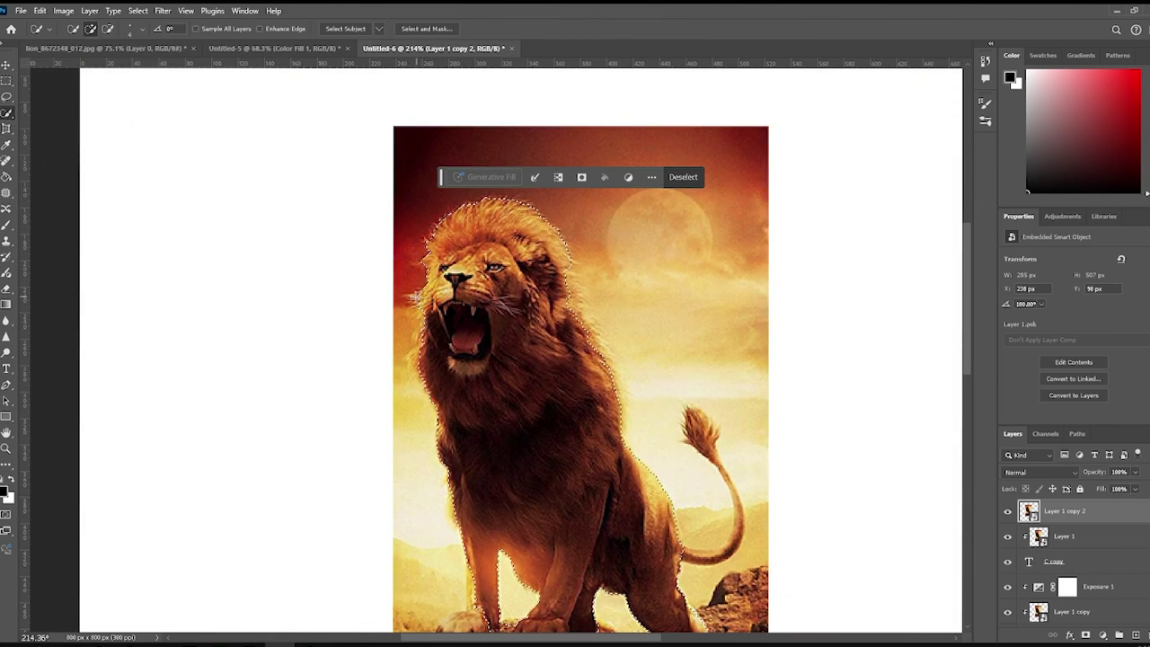
click(408, 314)
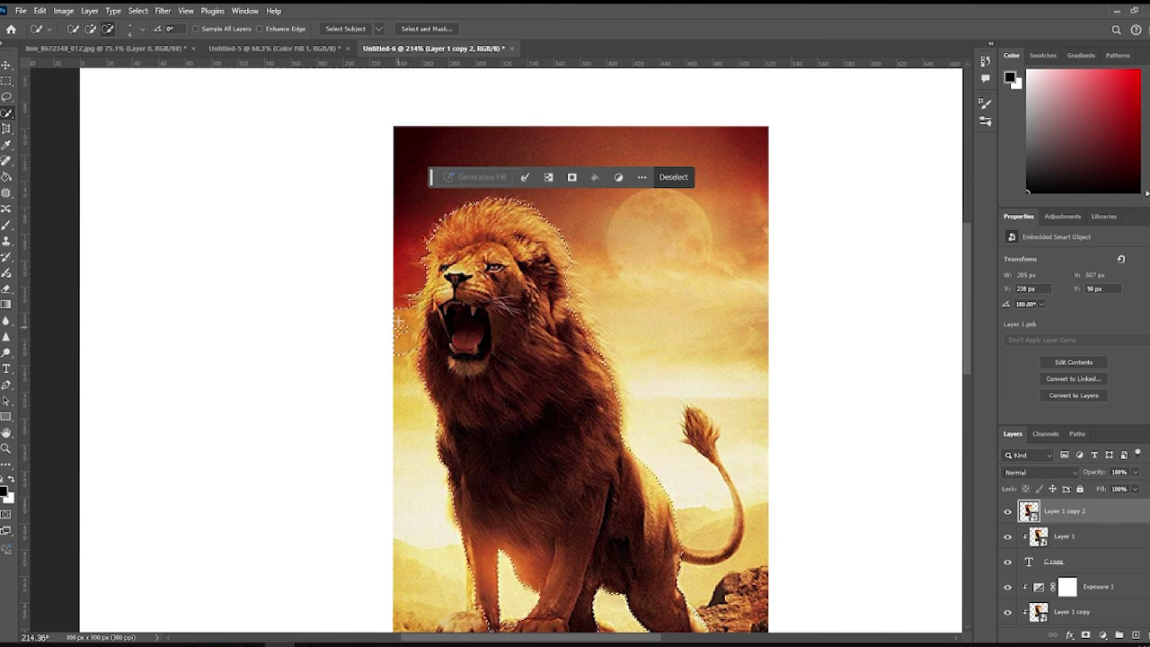
key(alt)
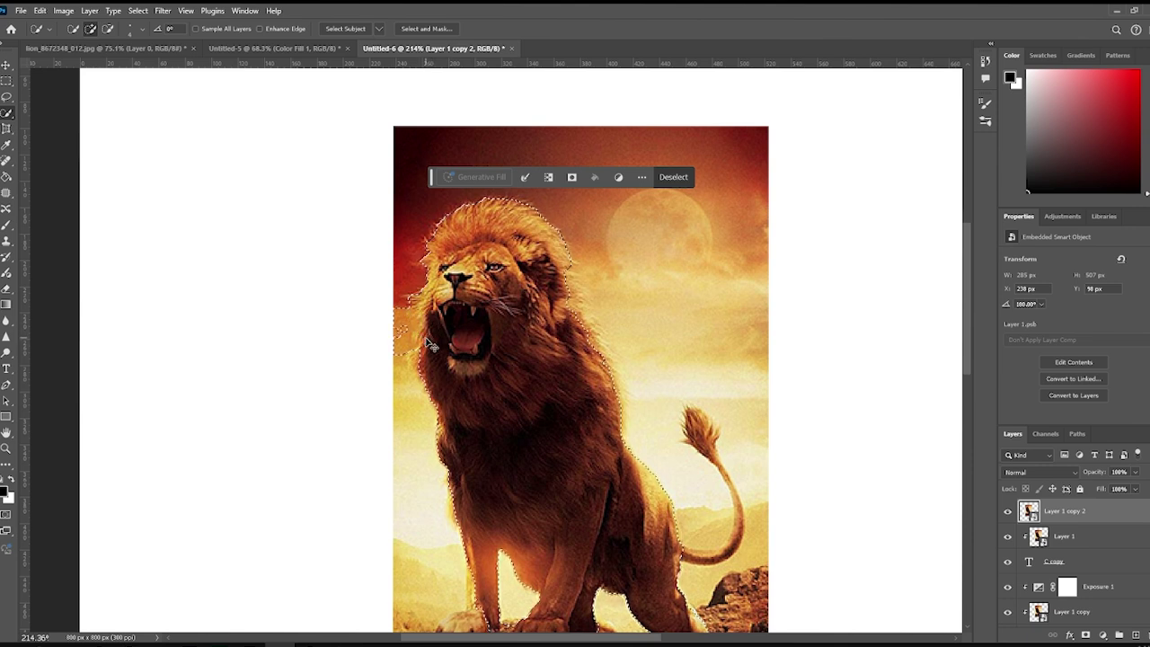
scroll(431, 346, down, 3)
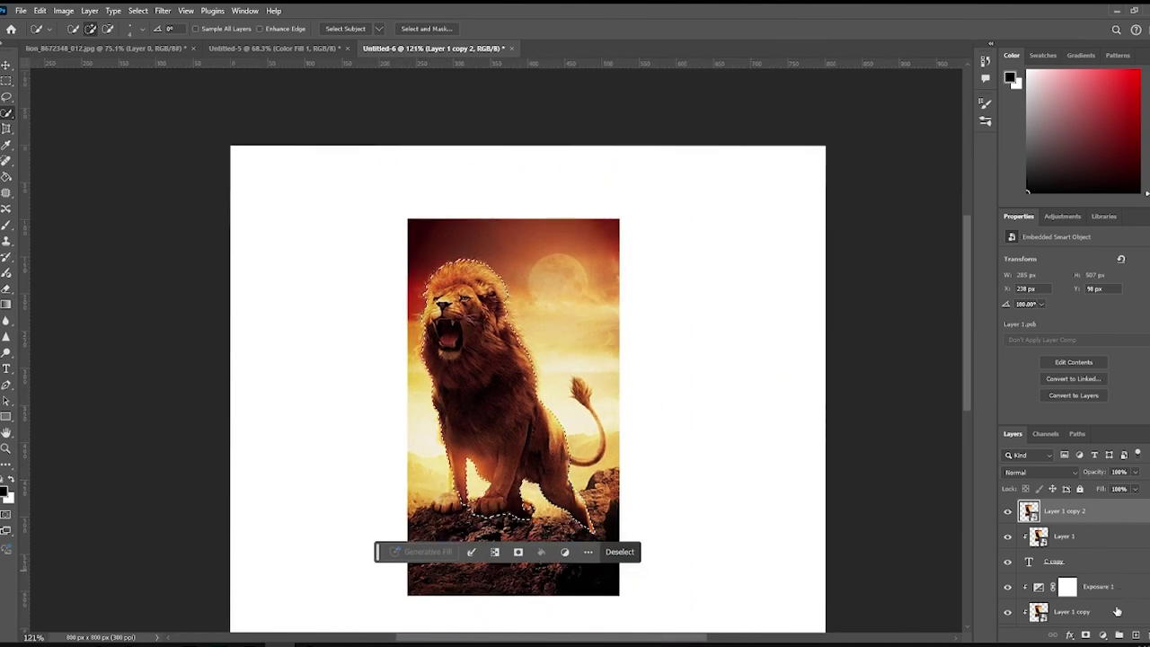
Step: Add a layer mask to Layer 1 copy 2 from the lion selection to hide its background
click(1084, 636)
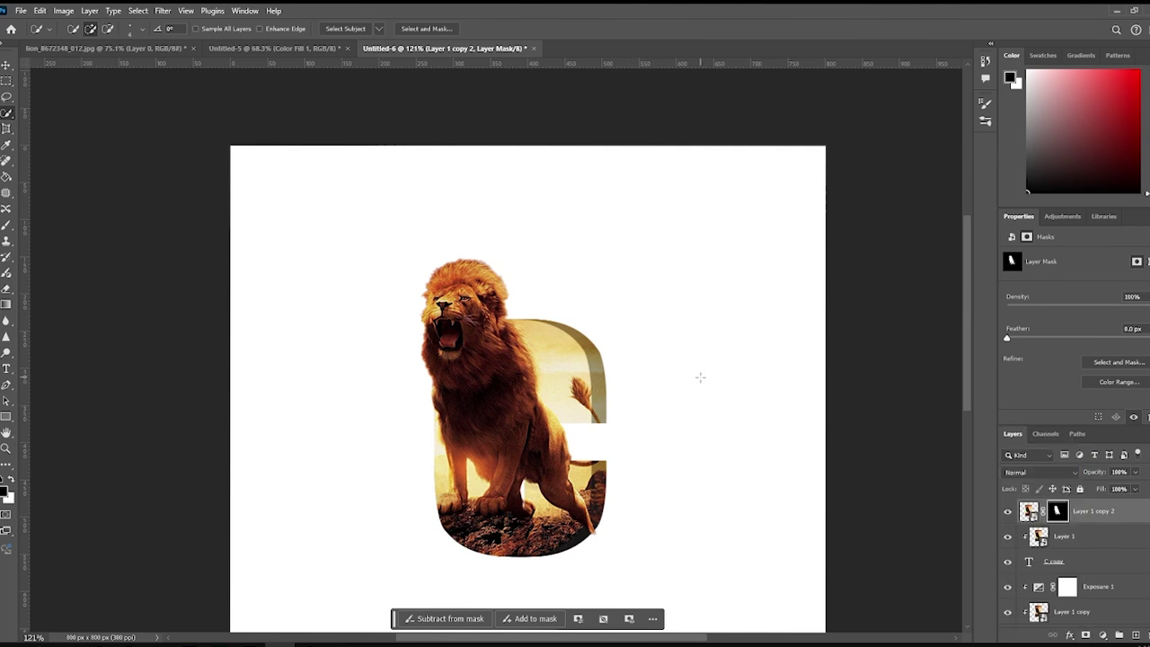
scroll(705, 378, down, 3)
drag(709, 378, 615, 349)
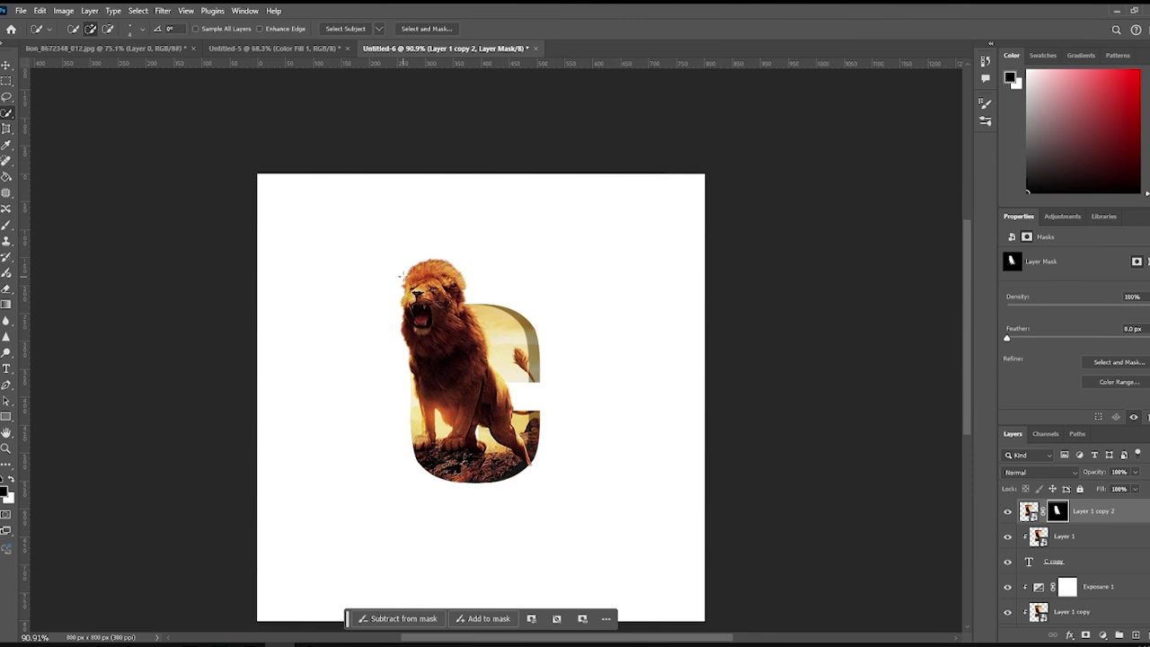
Step: Try painting black over the lion's body on the Layer 1 copy 2 mask with a soft brush, and undo the strokes
click(1028, 510)
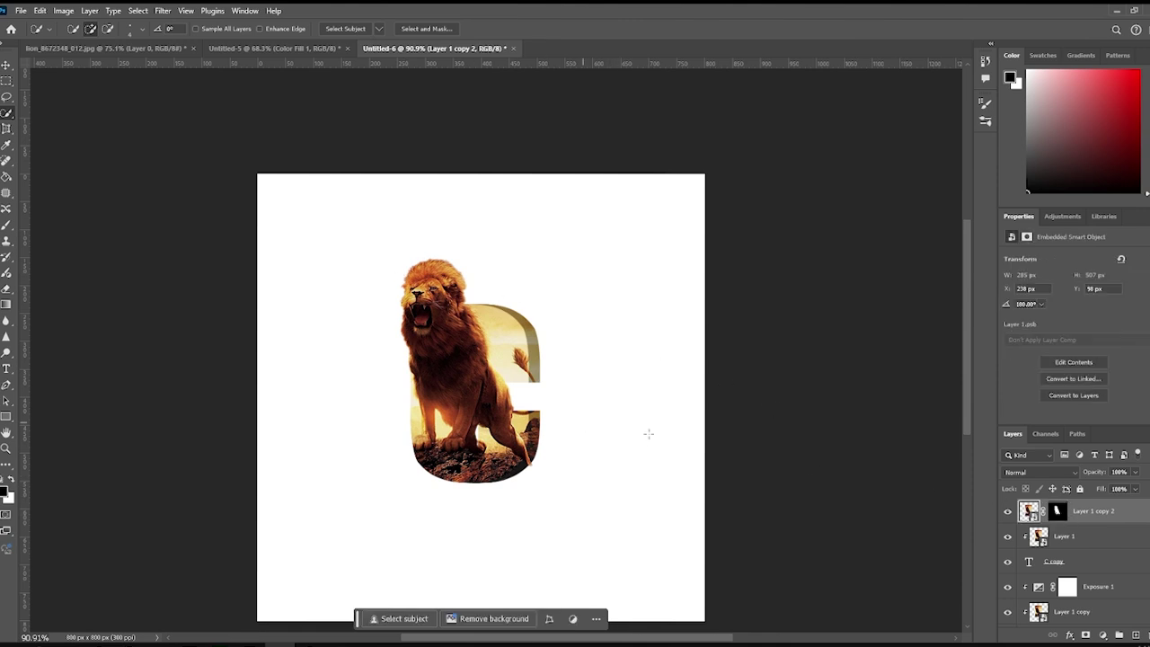
click(1058, 512)
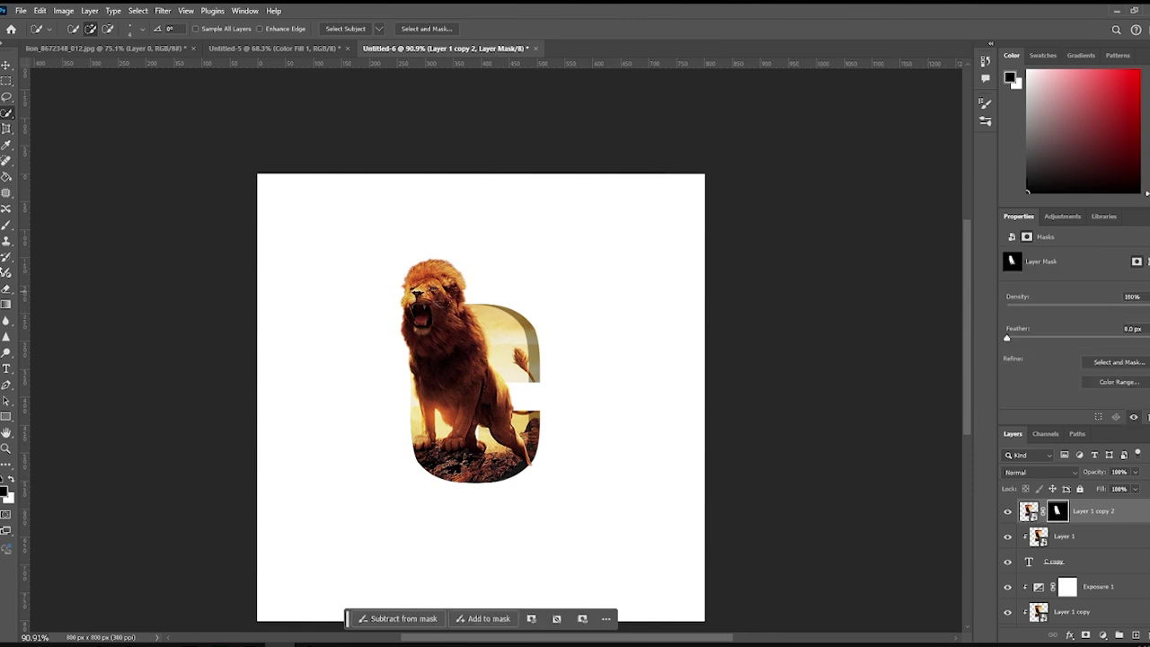
click(6, 224)
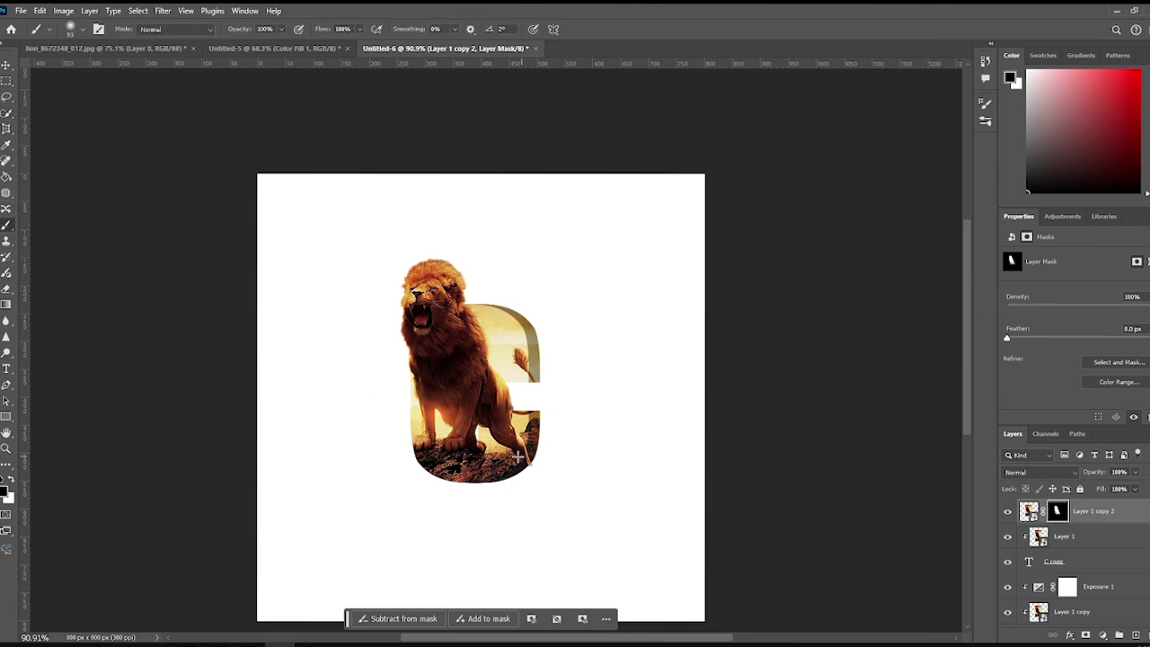
mouse_move(474, 473)
mouse_down()
mouse_move(505, 477)
mouse_move(426, 472)
mouse_move(512, 436)
mouse_move(526, 384)
mouse_up()
click(459, 465)
mouse_move(530, 338)
mouse_down()
mouse_move(502, 369)
mouse_move(413, 418)
mouse_up()
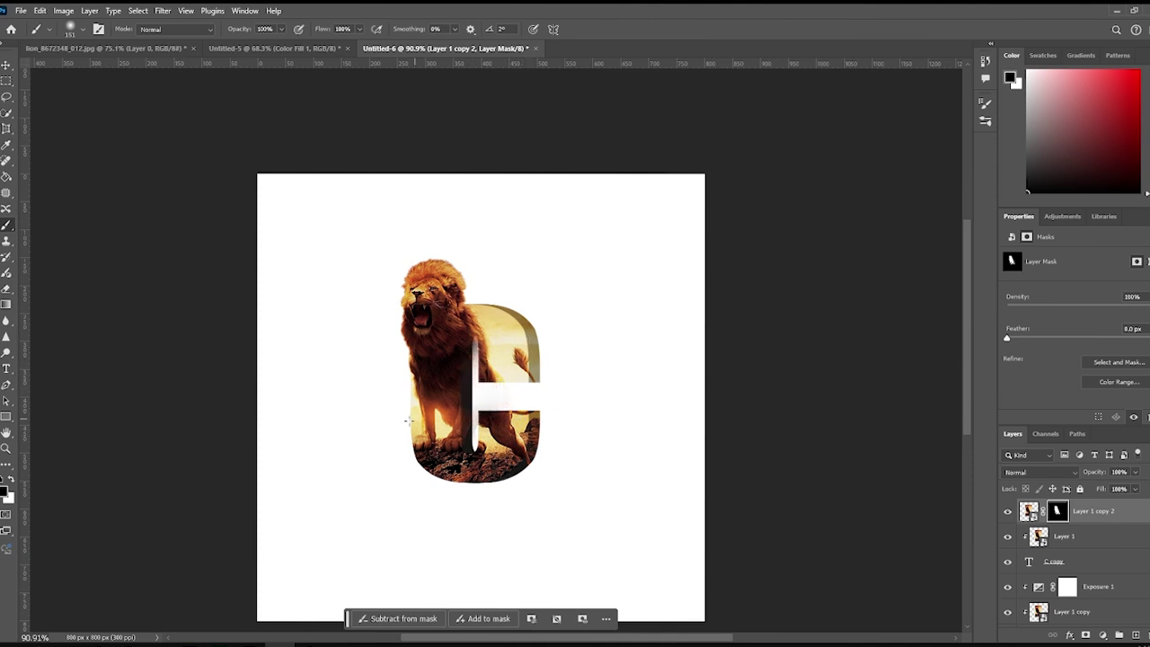
mouse_move(458, 388)
mouse_down()
mouse_move(472, 341)
mouse_move(454, 297)
mouse_move(440, 354)
mouse_move(410, 362)
mouse_move(476, 388)
mouse_up()
key(ctrl+z)
key(z)
key(ctrl+z)
Step: Examine how the cut-out lion stands in front of the 3D letter C, up close and from afar
scroll(476, 390, down, 5)
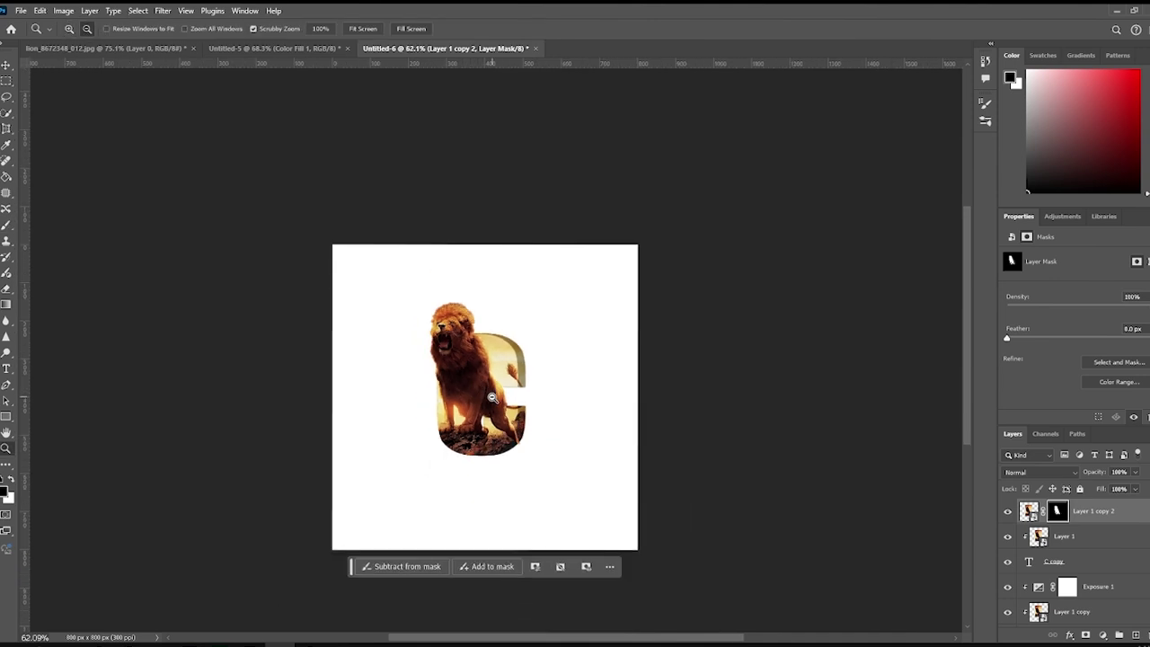
scroll(496, 410, up, 1)
scroll(478, 407, down, 1)
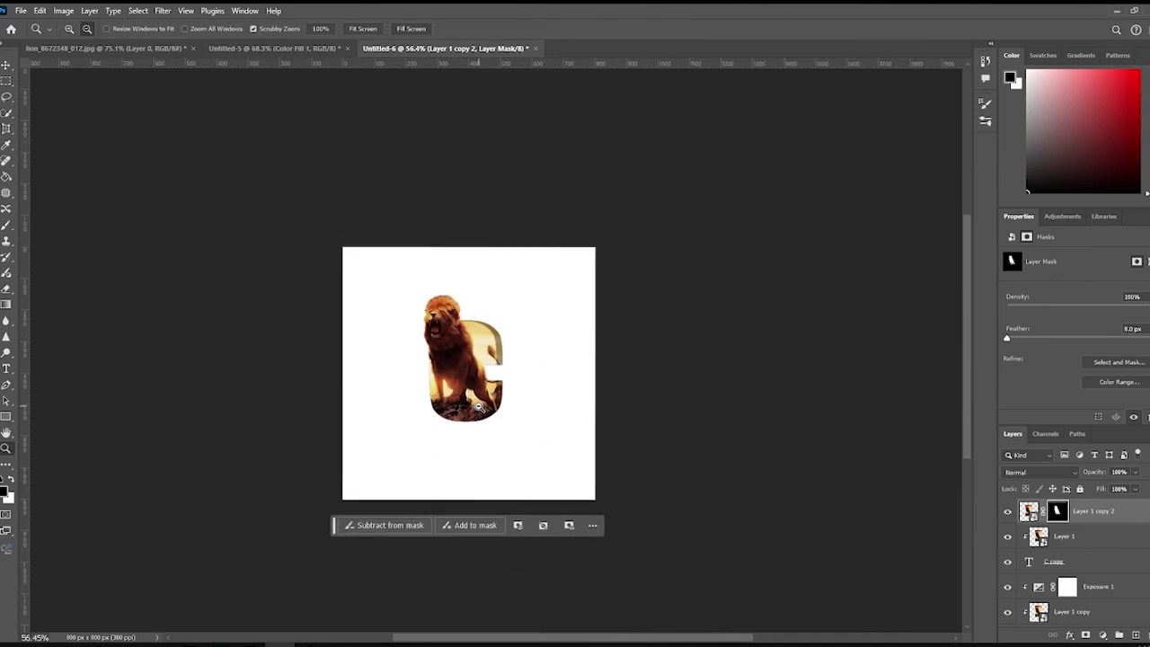
scroll(479, 407, up, 4)
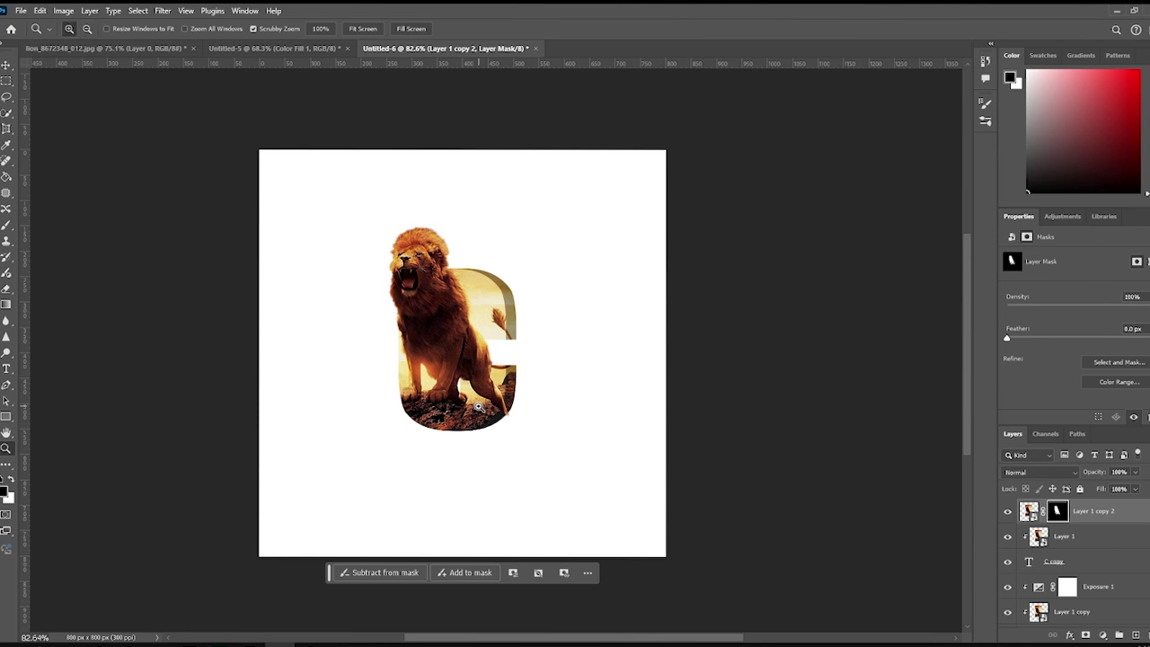
key(b)
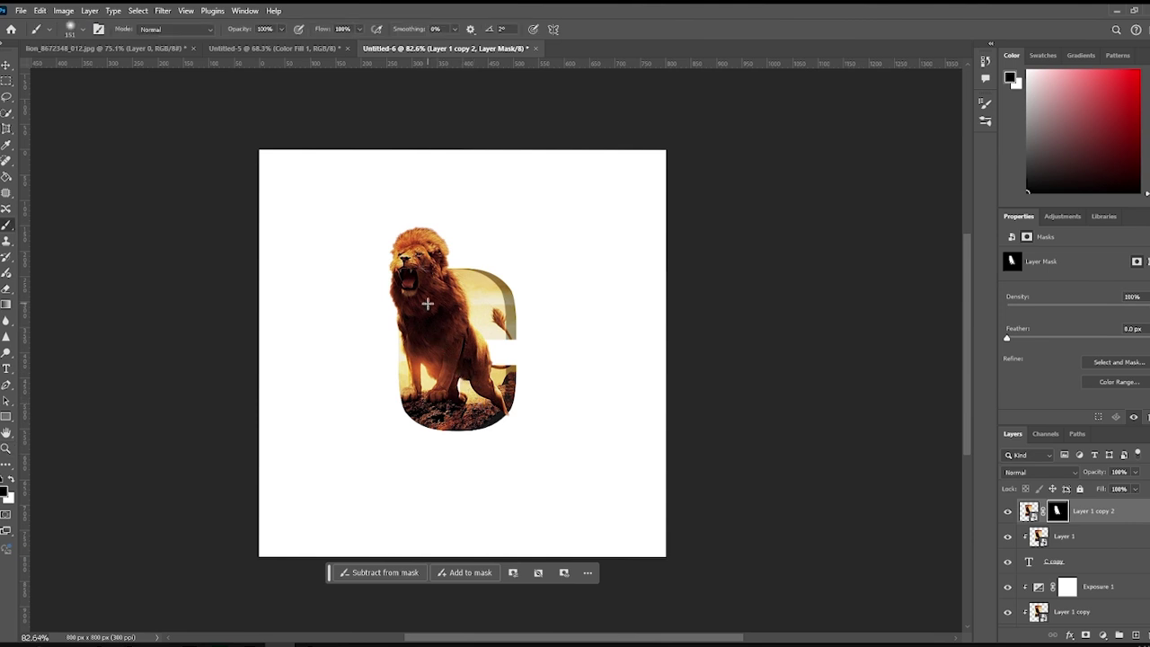
key(v)
drag(414, 272, 420, 281)
click(569, 351)
scroll(566, 364, down, 2)
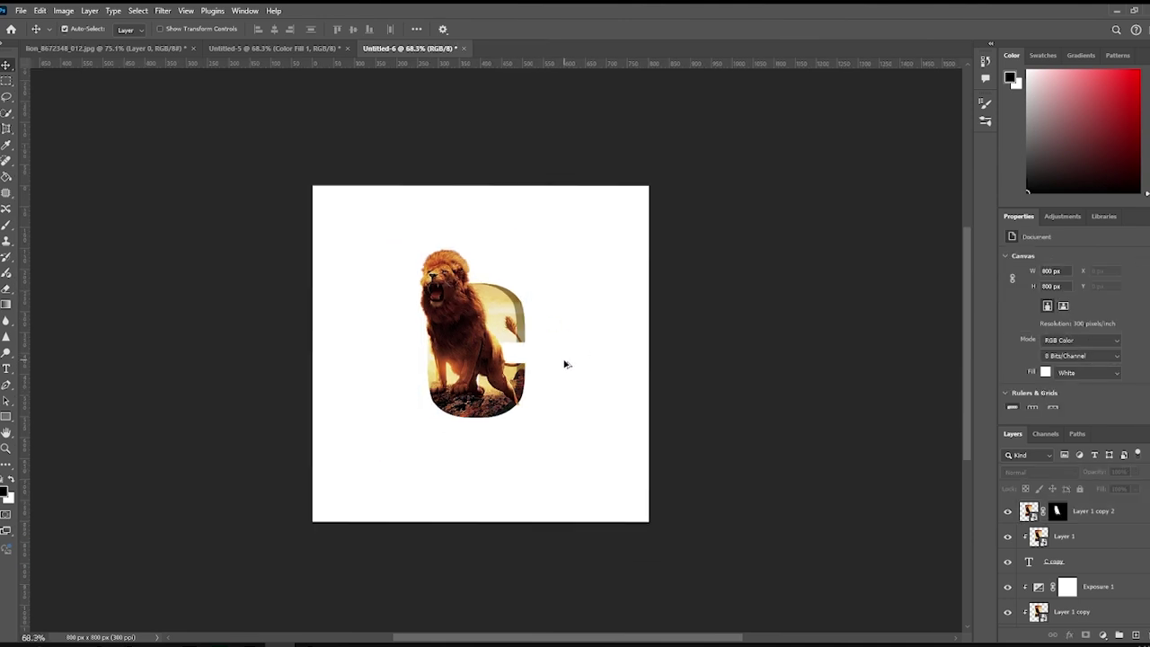
scroll(566, 364, down, 1)
scroll(554, 384, down, 1)
scroll(551, 389, up, 2)
scroll(551, 389, up, 1)
scroll(557, 396, down, 1)
scroll(556, 396, down, 1)
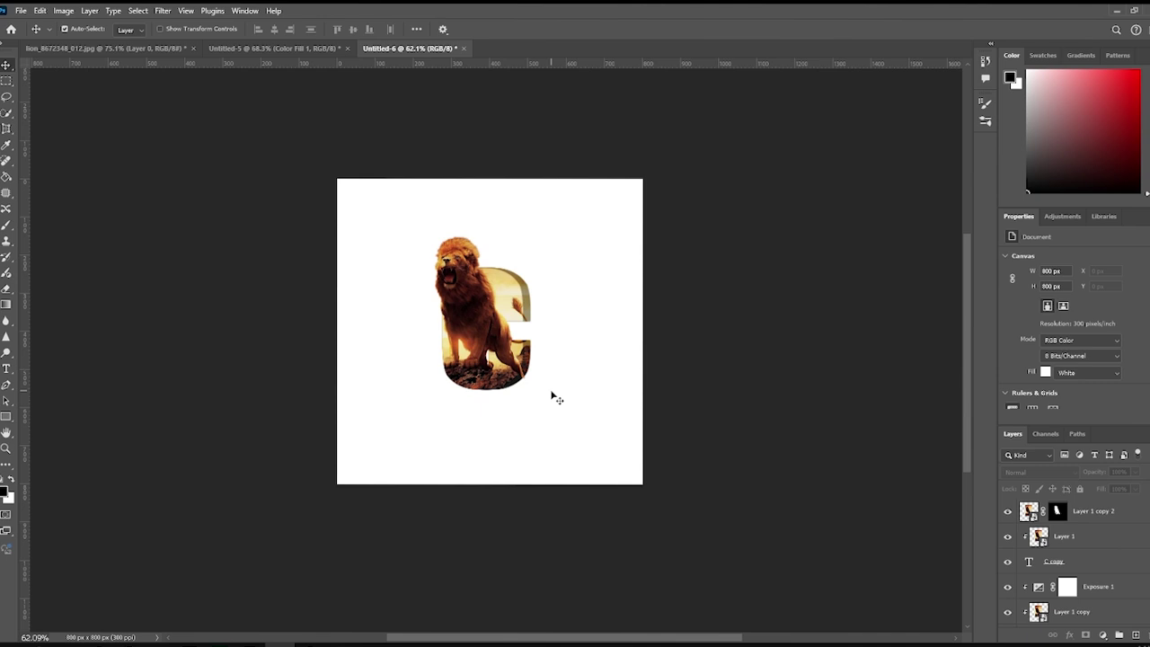
Step: Group all the lion and letter layers above the Background layer and duplicate the group
click(520, 373)
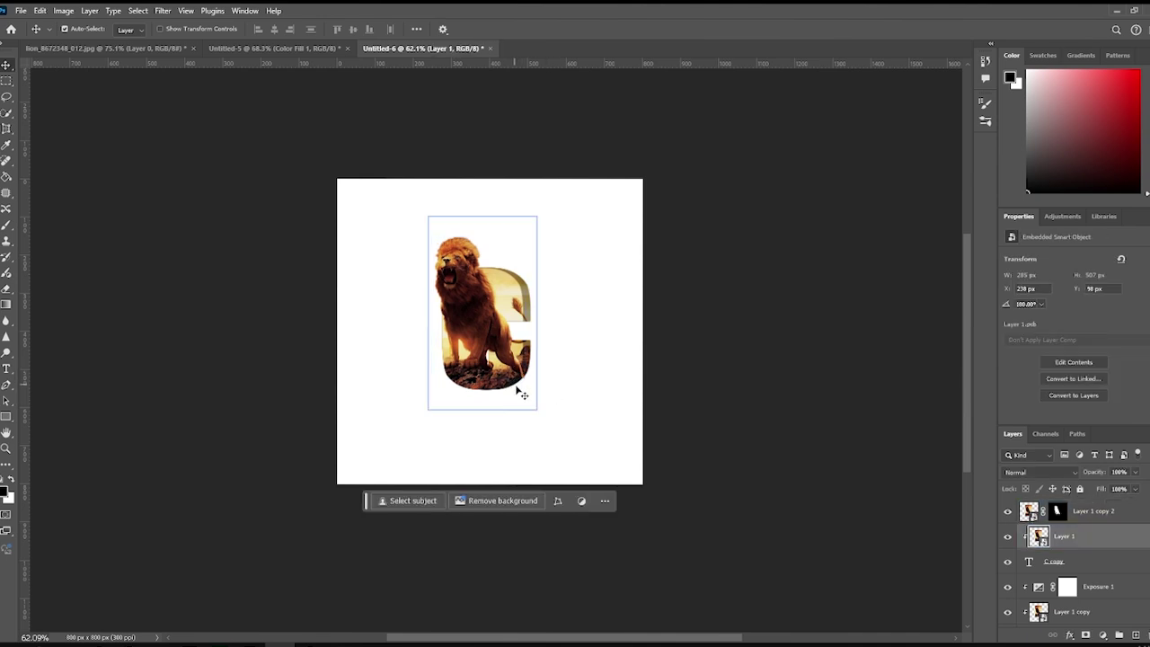
click(590, 410)
click(520, 391)
click(1085, 512)
scroll(1077, 539, down, 2)
click(1013, 539)
click(1053, 556)
click(1020, 556)
click(1071, 573)
click(1076, 594)
drag(1077, 595, 1086, 522)
key(ctrl+g)
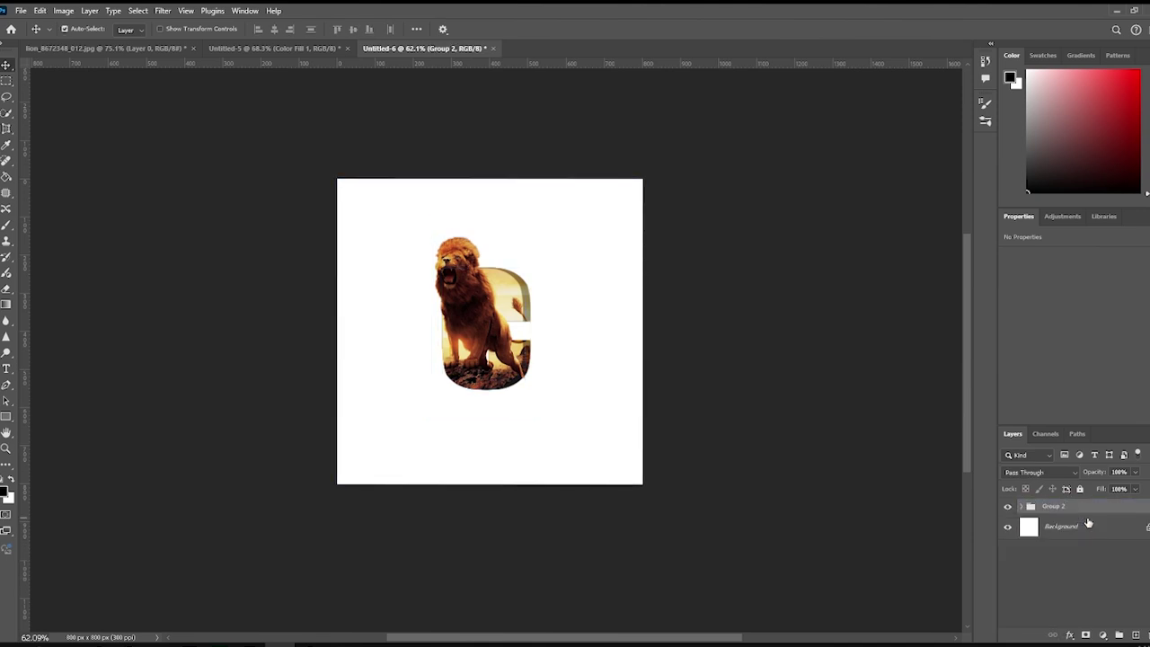
key(ctrl+j)
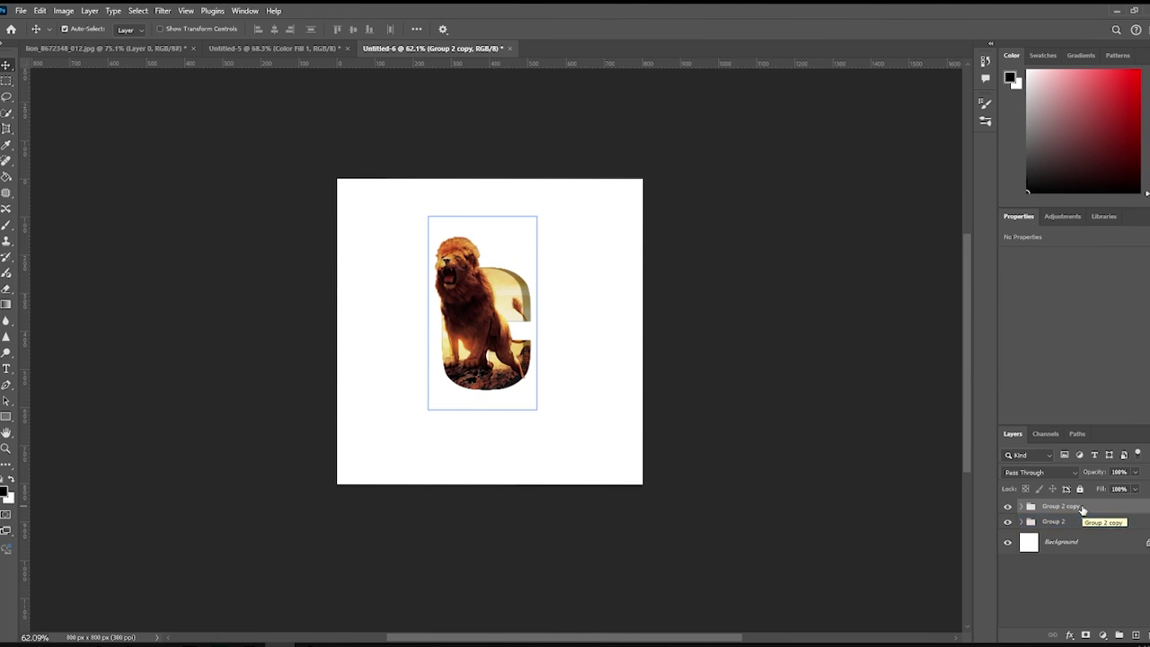
Step: Add an empty layer directly above the Background and paint a soft black brush spot below the letter C
click(1063, 542)
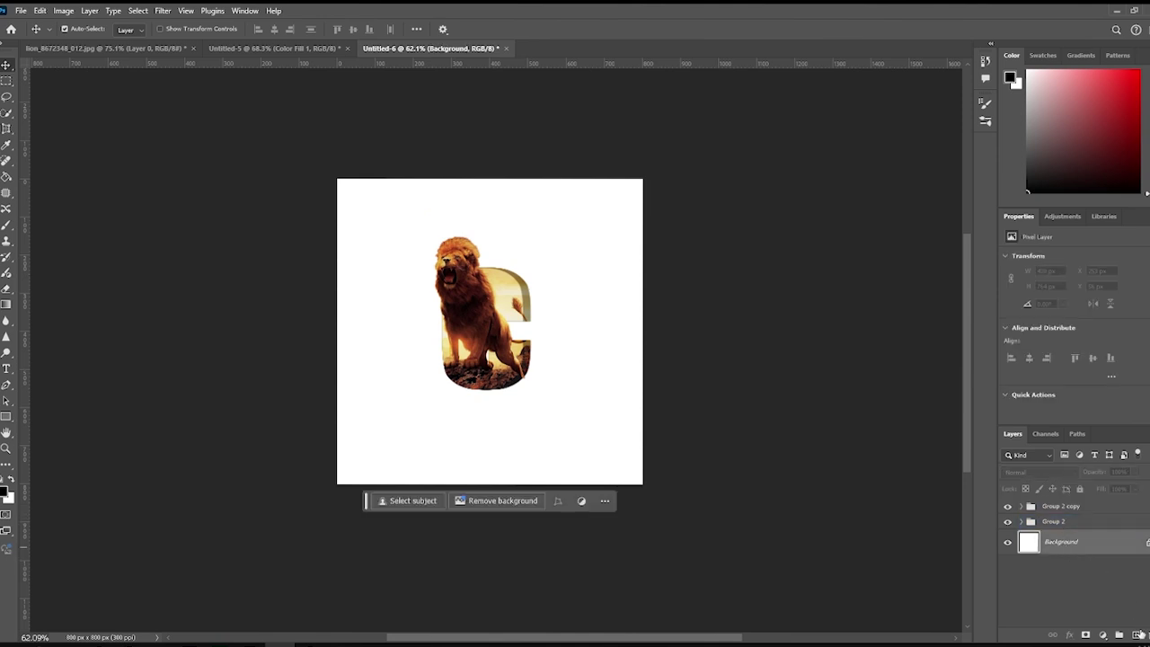
click(1136, 636)
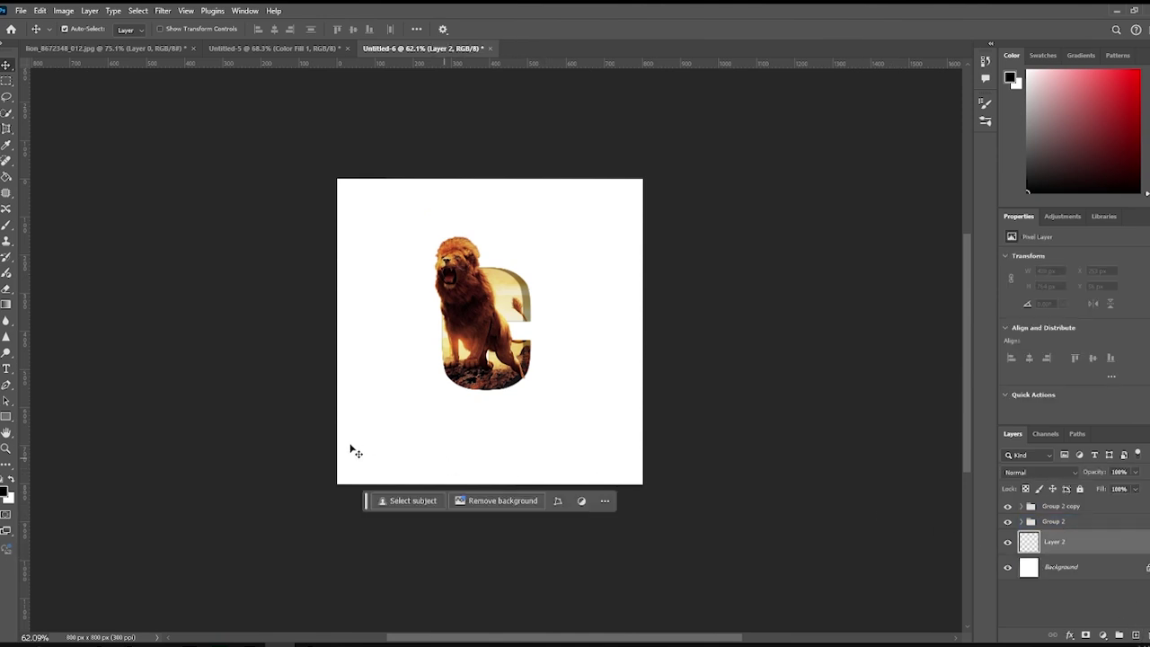
click(6, 225)
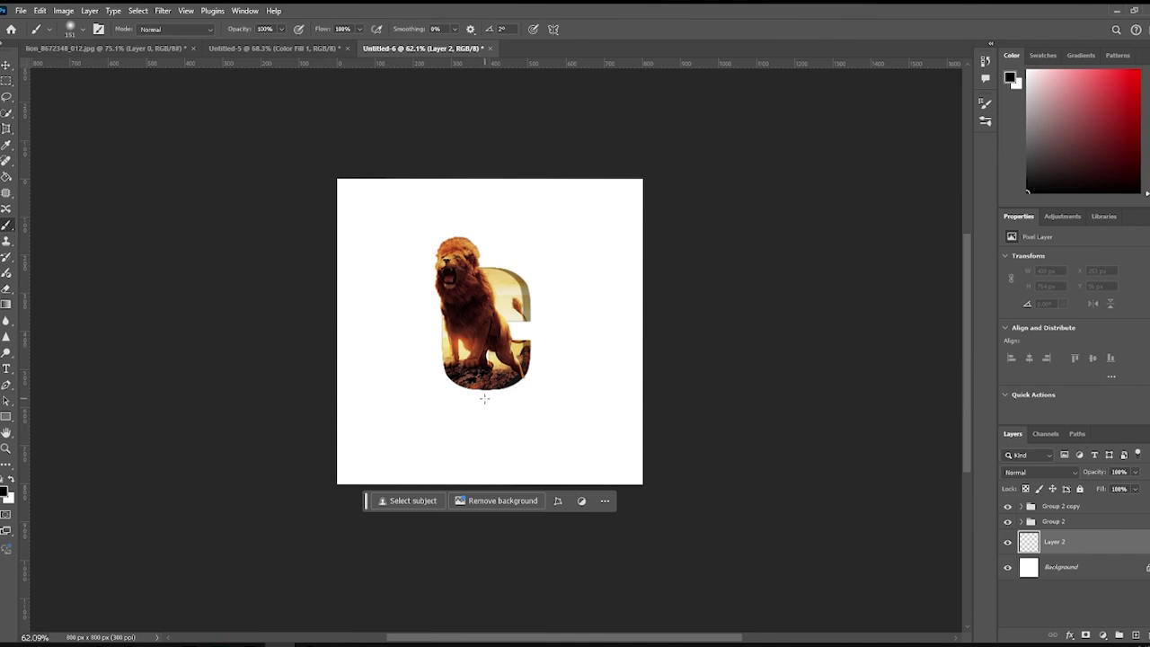
drag(484, 397, 491, 420)
Step: Transform the black spot into a wide, flat shadow of about 456 x 37 px at the letter's base
key(ctrl+t)
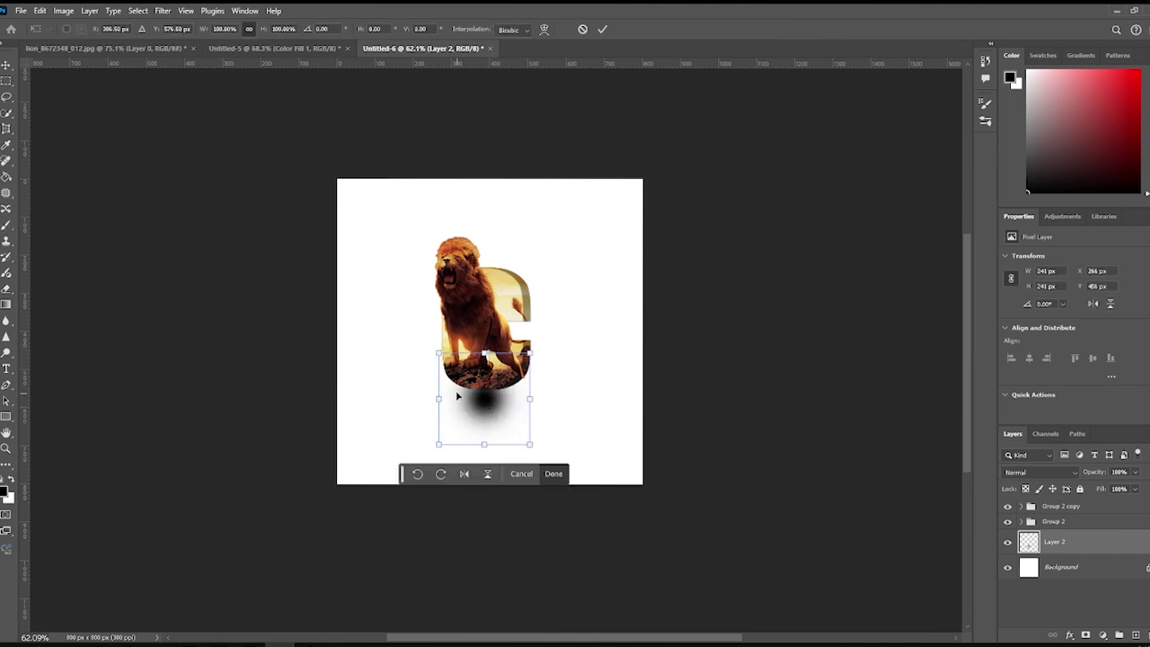
mouse_move(489, 359)
mouse_down()
mouse_move(485, 430)
mouse_move(610, 439)
mouse_move(530, 392)
mouse_up()
key(Return)
key(b)
key(v)
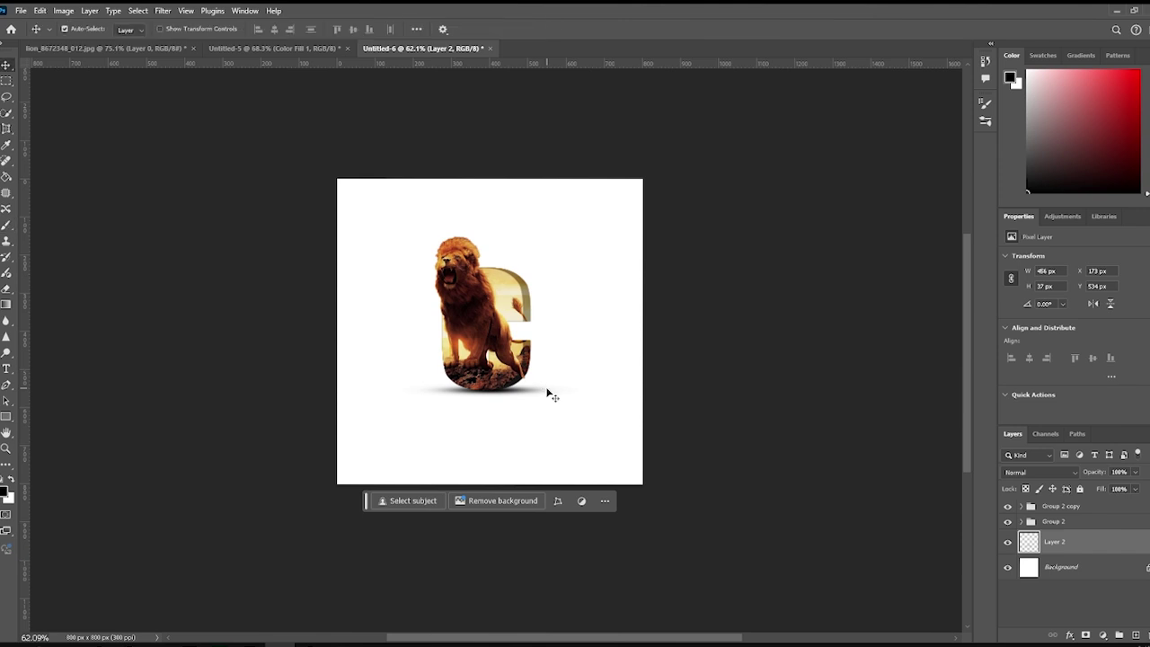
Step: Flip Group 2 copy vertically and move it beneath the letter as a mirrored reflection
click(1078, 521)
click(1059, 508)
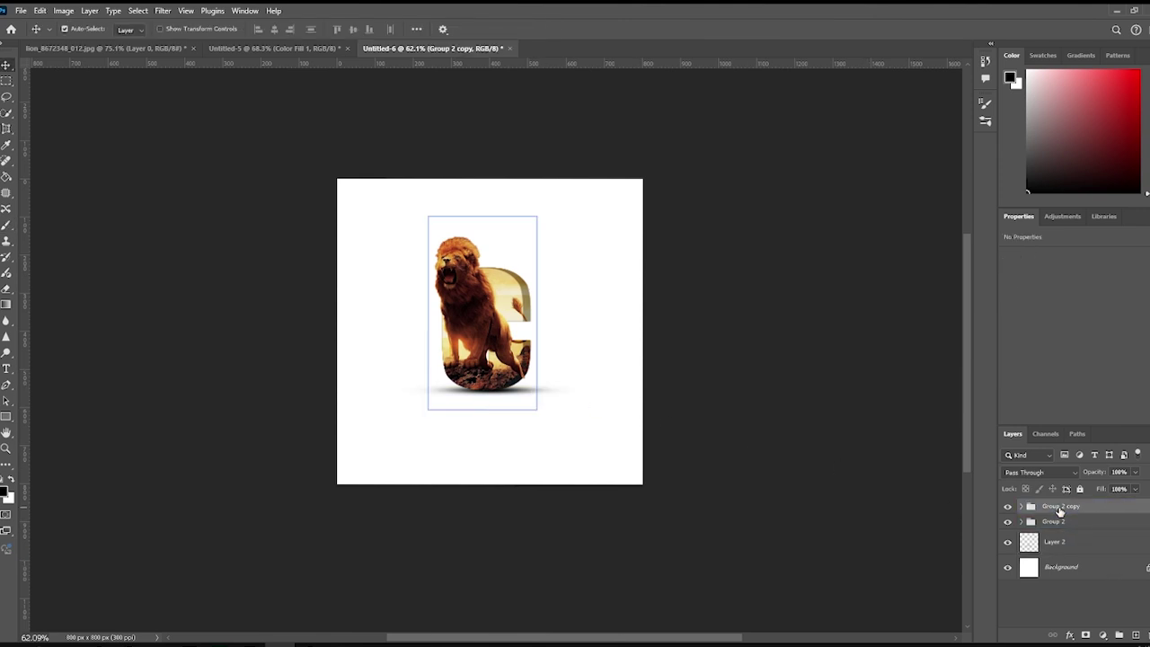
key(ctrl+t)
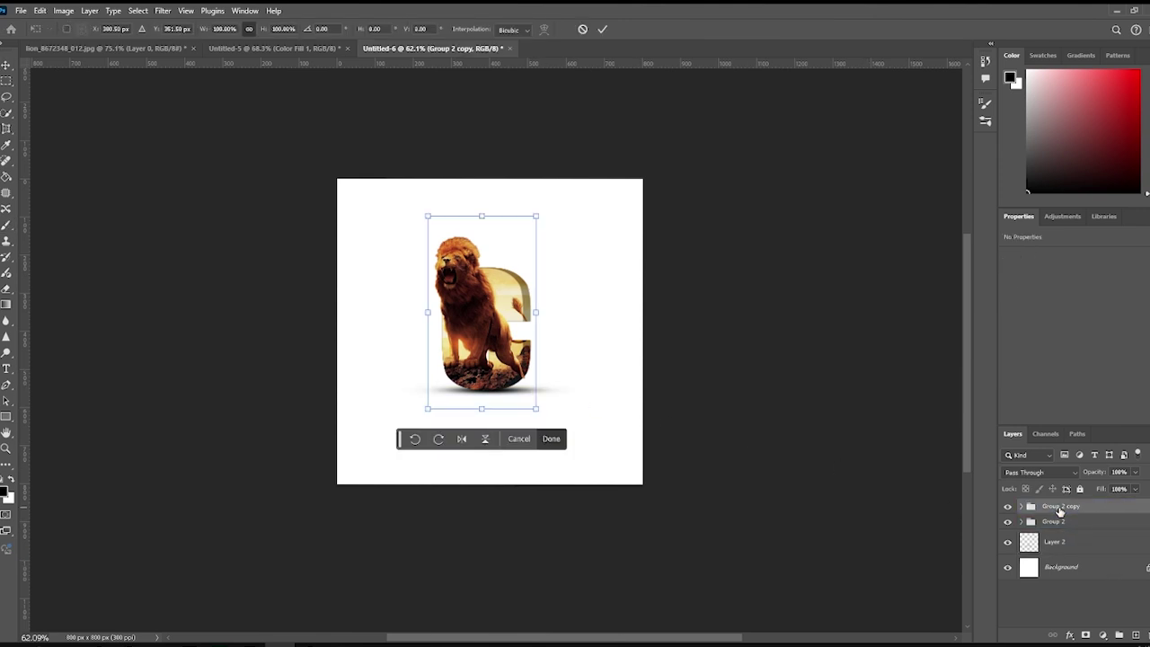
right_click(482, 322)
click(510, 570)
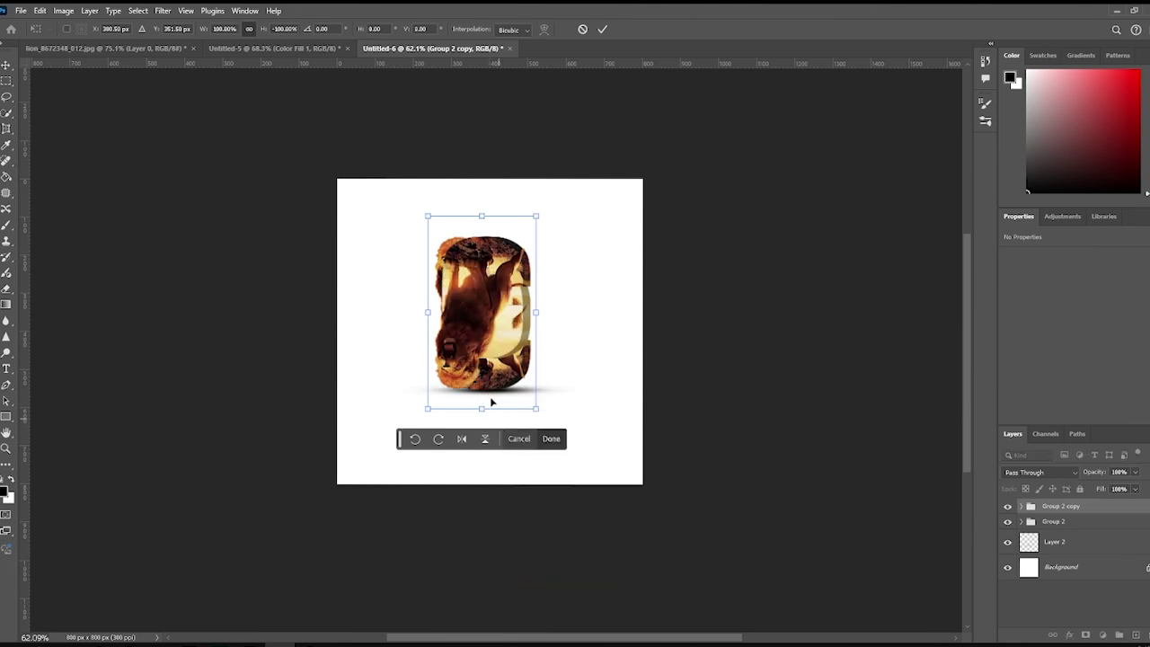
drag(482, 249, 485, 405)
key(Return)
scroll(525, 386, down, 2)
click(701, 419)
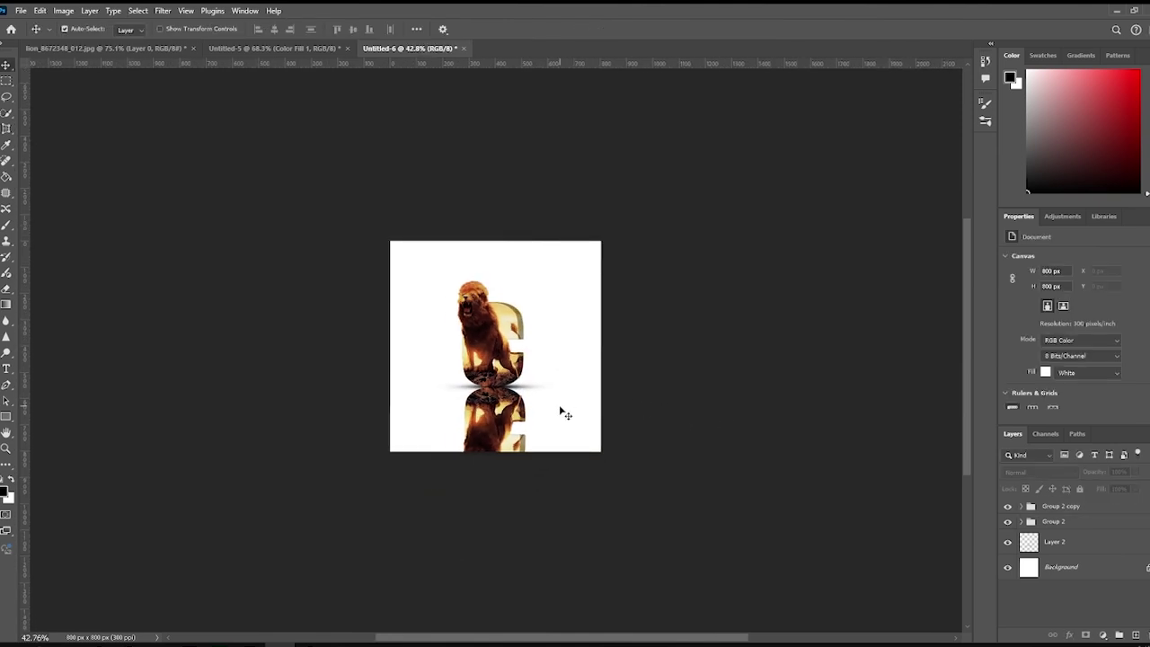
Step: Lower the opacity of the reflection group, Group 2 copy, to 77%
scroll(530, 422, up, 2)
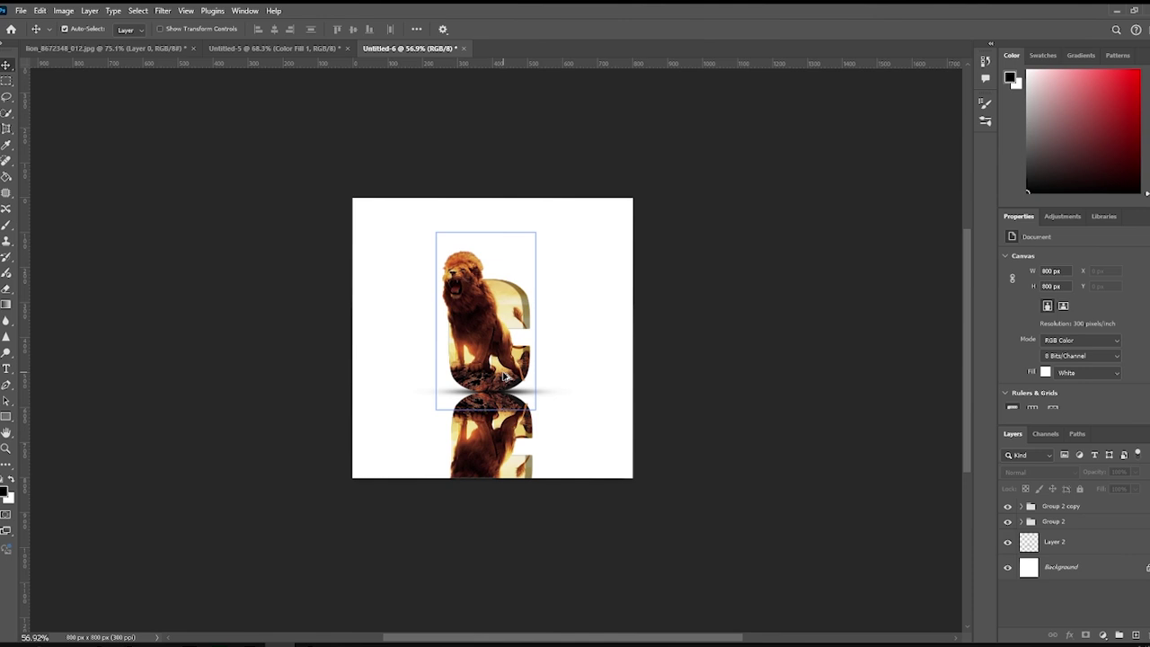
click(1078, 522)
click(1055, 549)
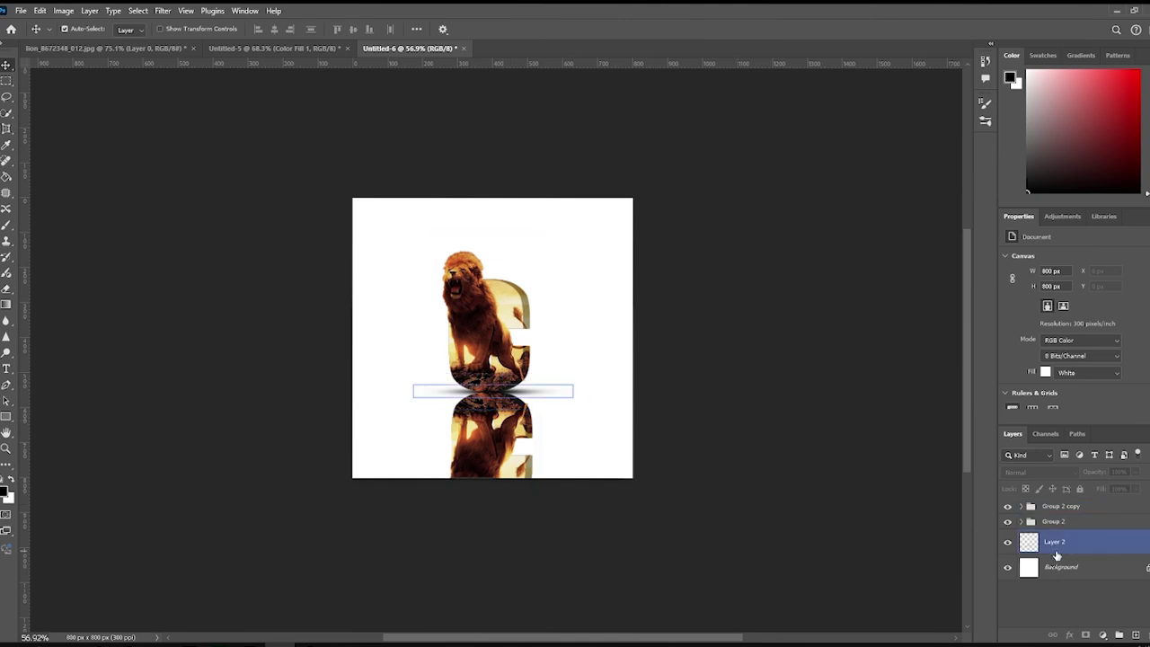
click(1053, 521)
click(1059, 506)
click(1091, 472)
drag(1090, 472, 1099, 473)
scroll(621, 477, down, 1)
scroll(611, 477, up, 3)
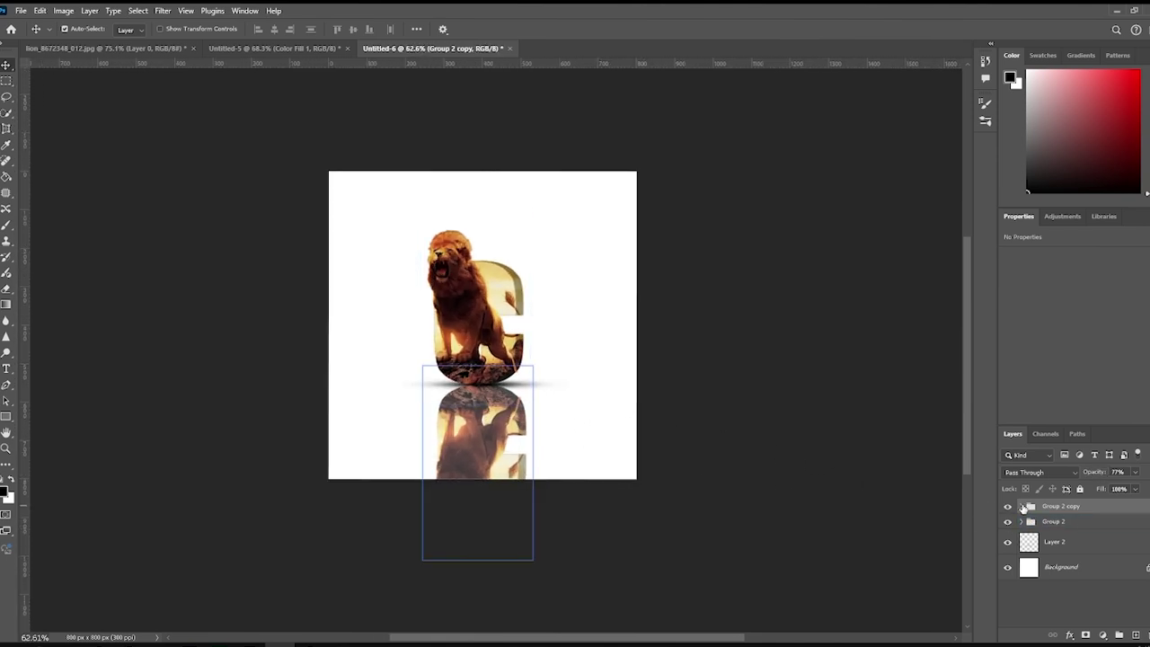
Step: Paint black with the Brush on the mask of Layer 1 copy 2 in Group 2 to hide the lion's body across the C's inner opening
click(1022, 507)
click(1066, 530)
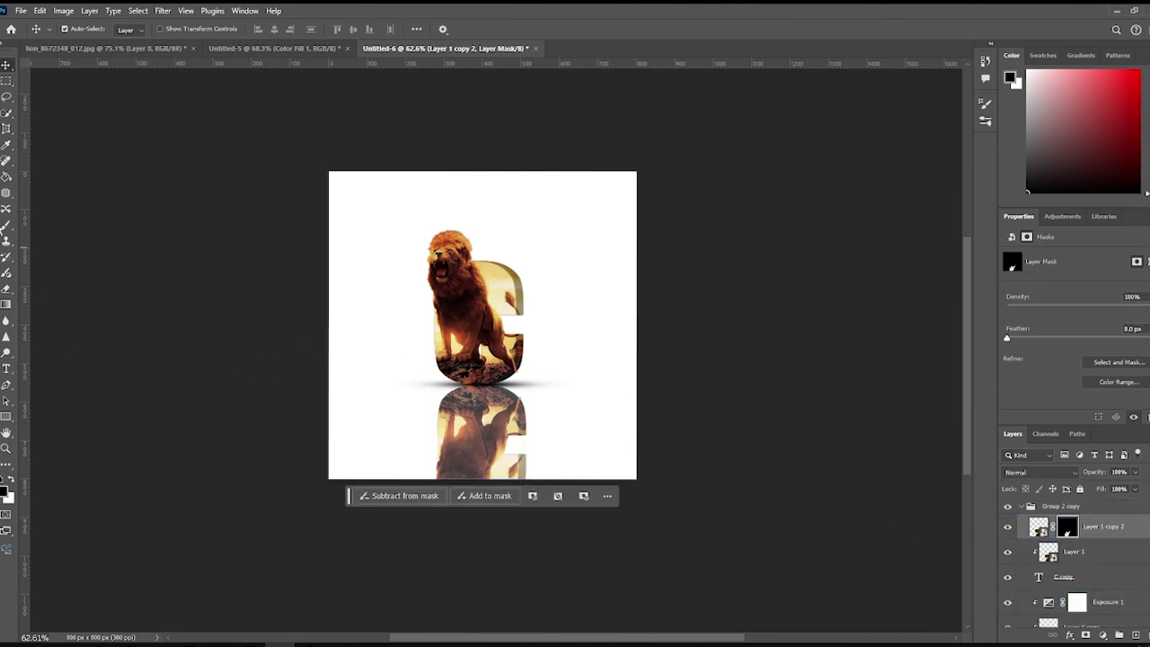
click(6, 225)
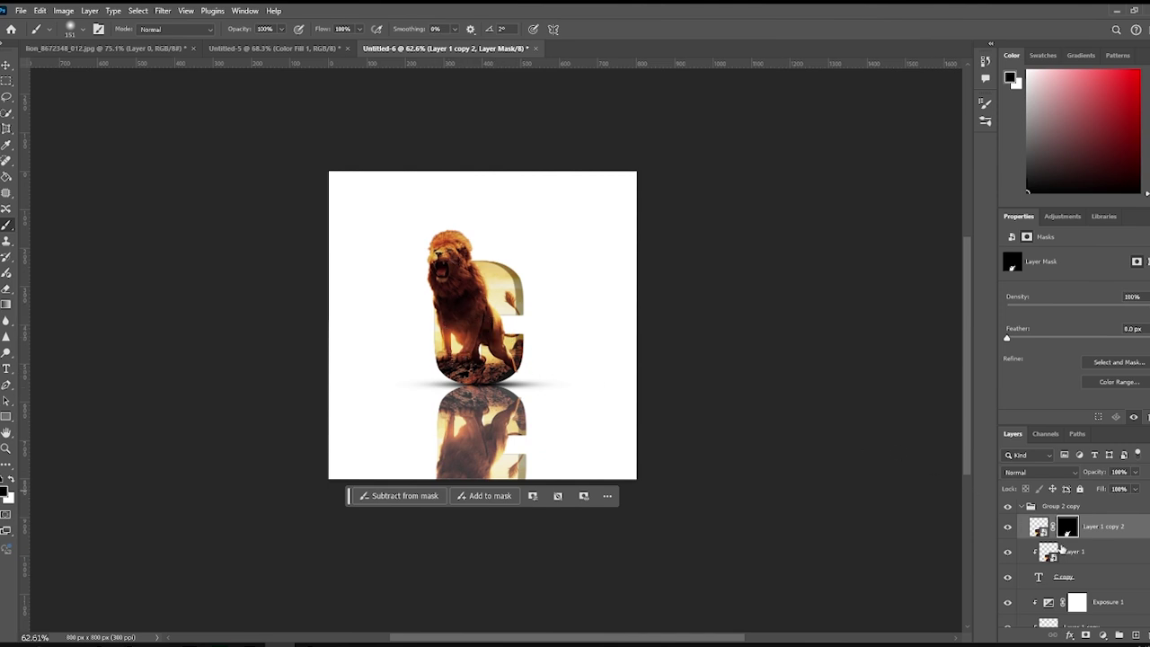
scroll(1066, 537, down, 5)
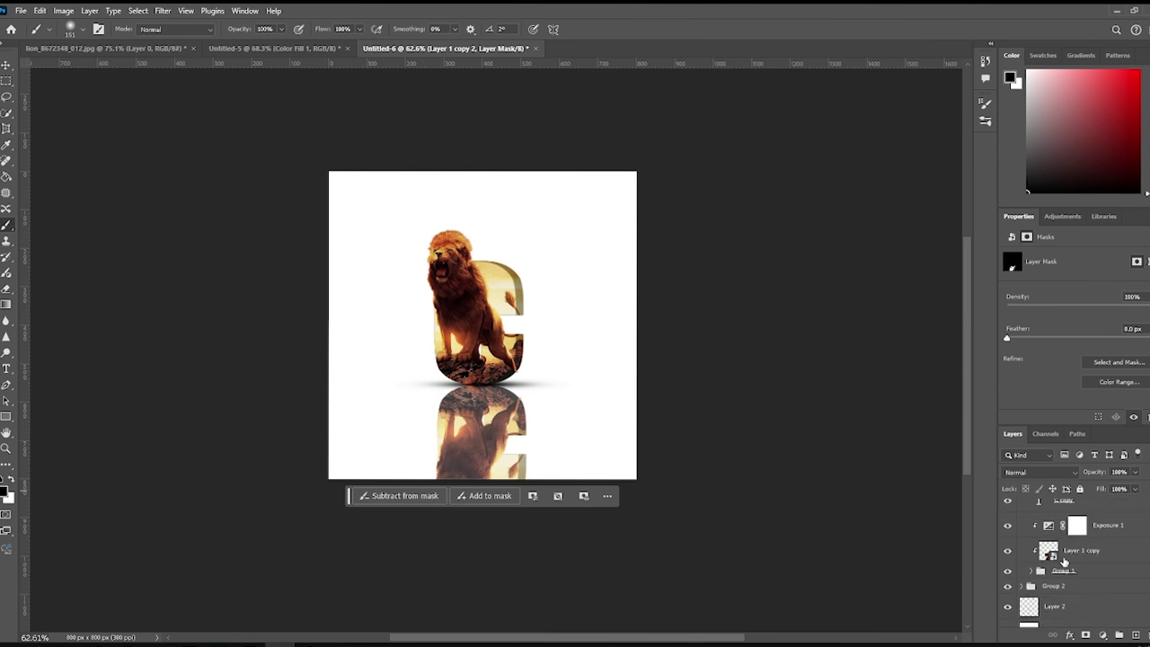
click(1023, 571)
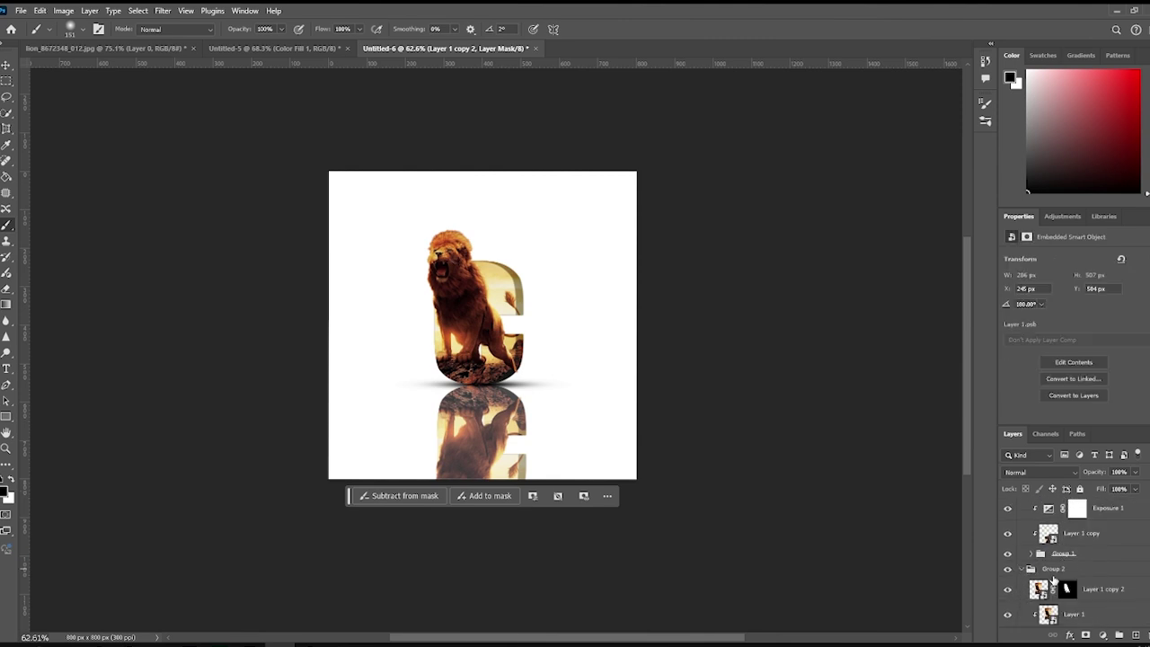
click(1066, 575)
mouse_move(501, 302)
mouse_down()
mouse_move(470, 355)
mouse_move(500, 316)
mouse_move(511, 260)
mouse_move(477, 311)
mouse_up()
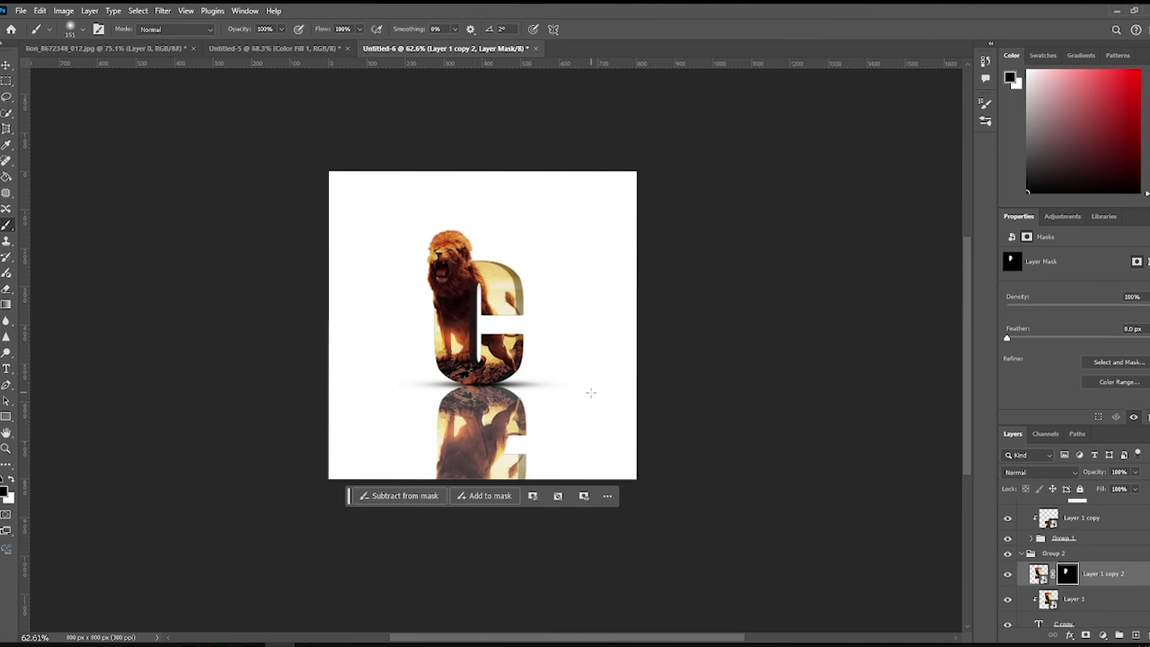
key(v)
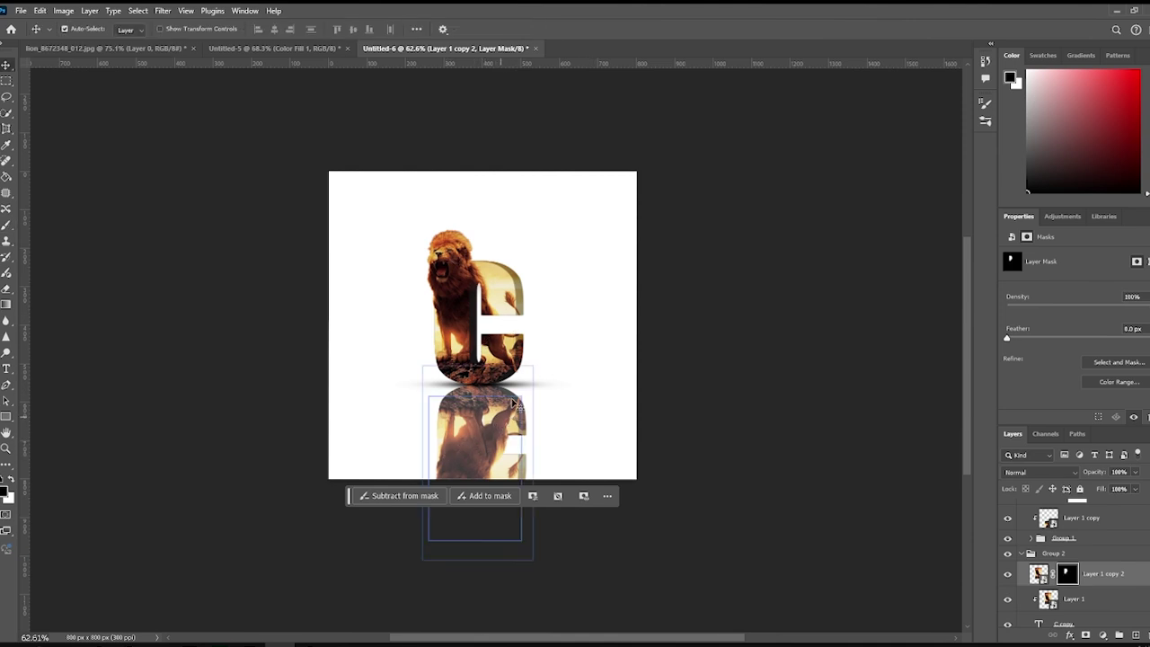
click(584, 381)
scroll(585, 382, down, 1)
scroll(585, 381, down, 3)
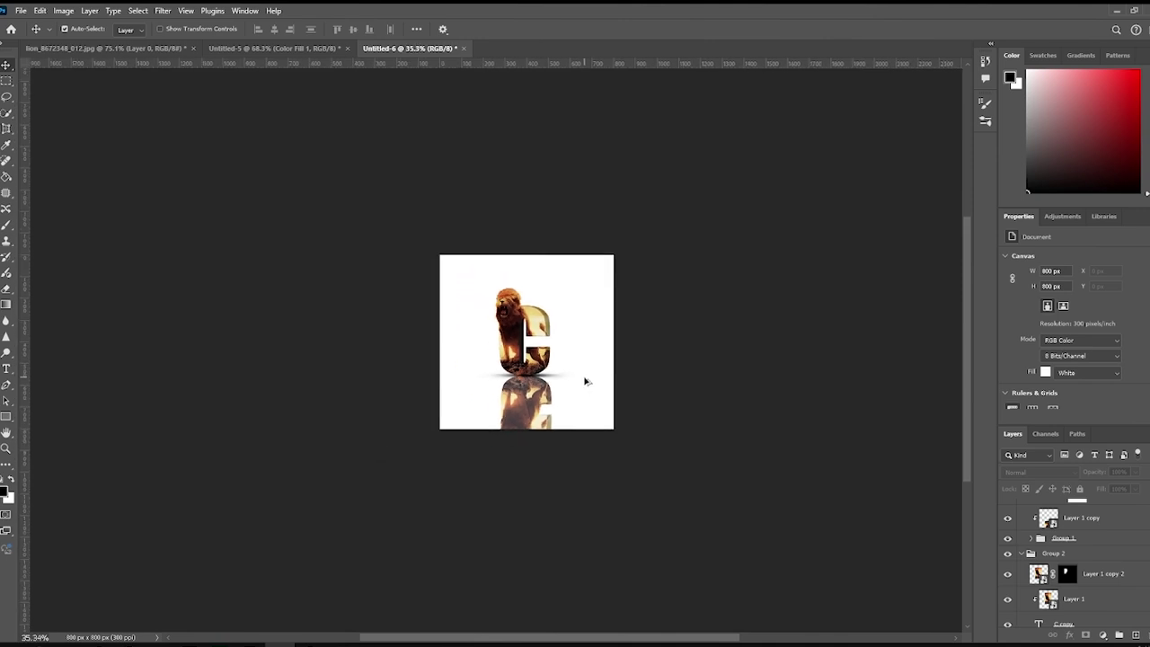
scroll(533, 395, up, 4)
click(528, 360)
scroll(548, 359, down, 3)
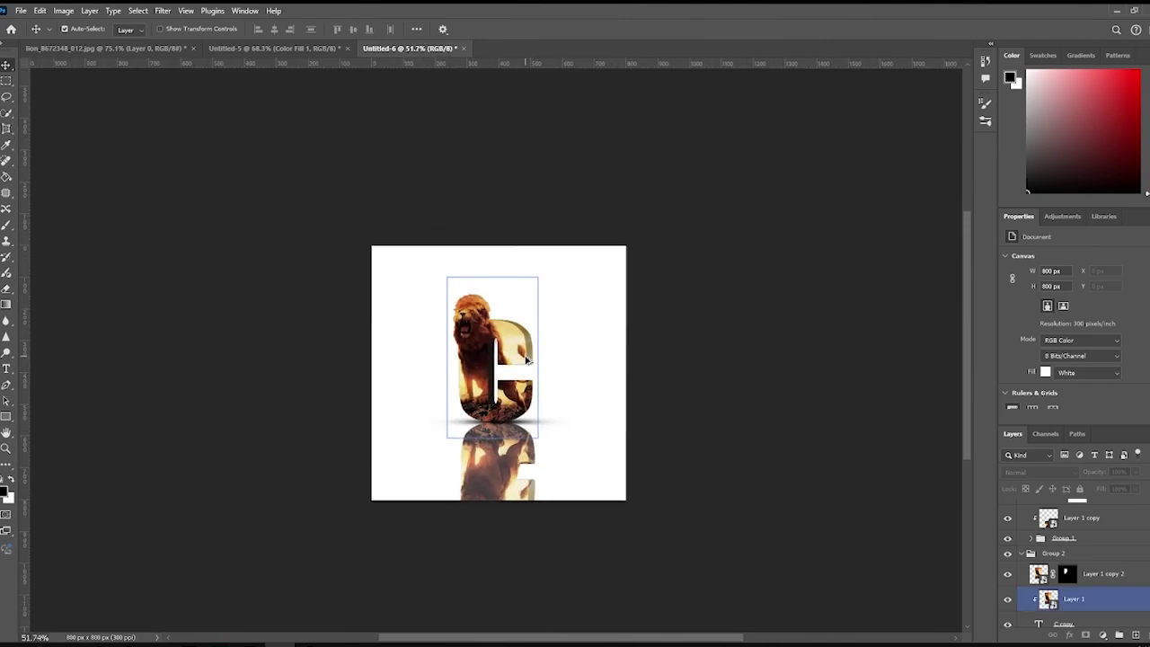
Step: Add a light grey Solid Color fill layer directly above the Background, beneath the shadow layer
click(1078, 552)
scroll(1089, 601, up, 3)
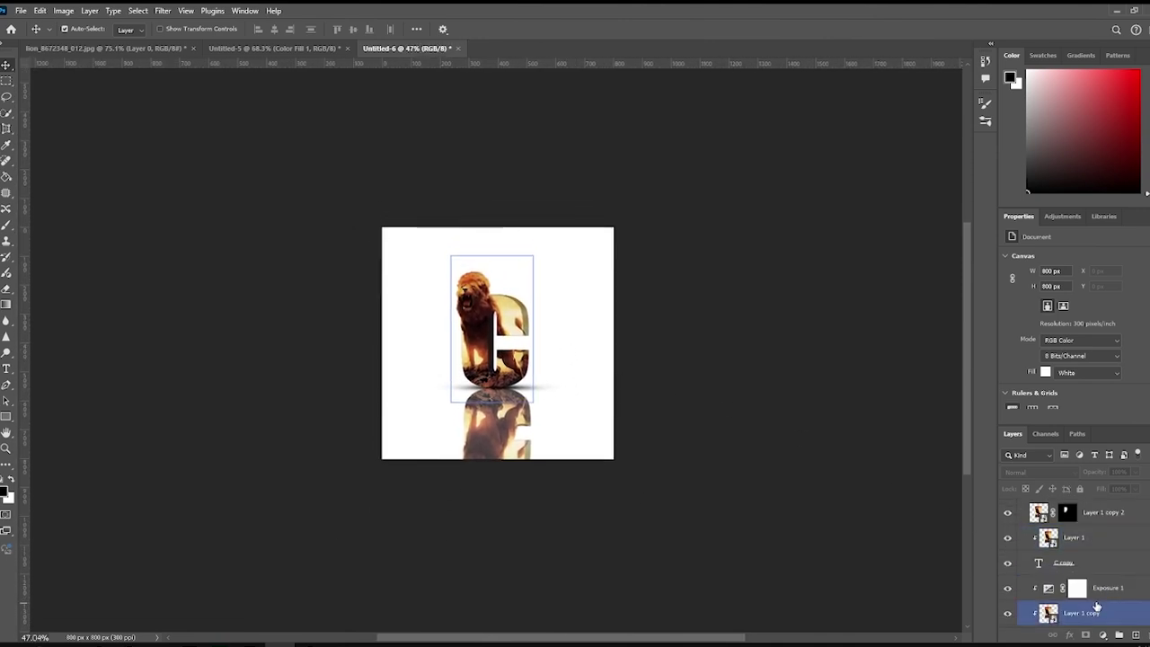
click(1087, 591)
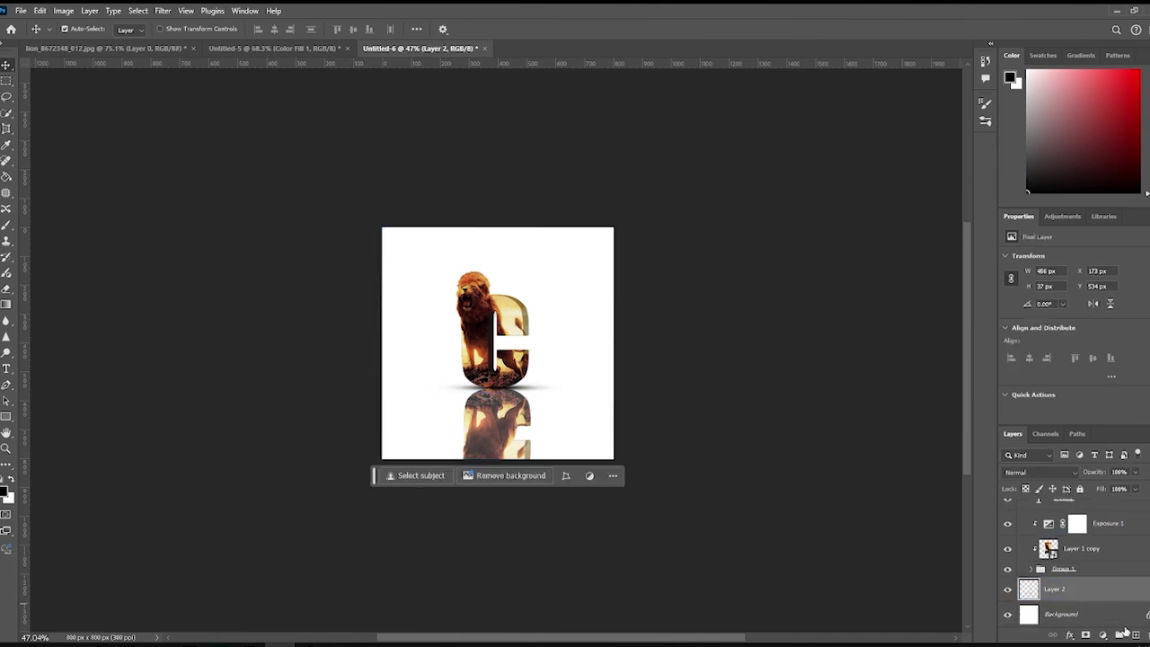
click(1085, 615)
click(1102, 634)
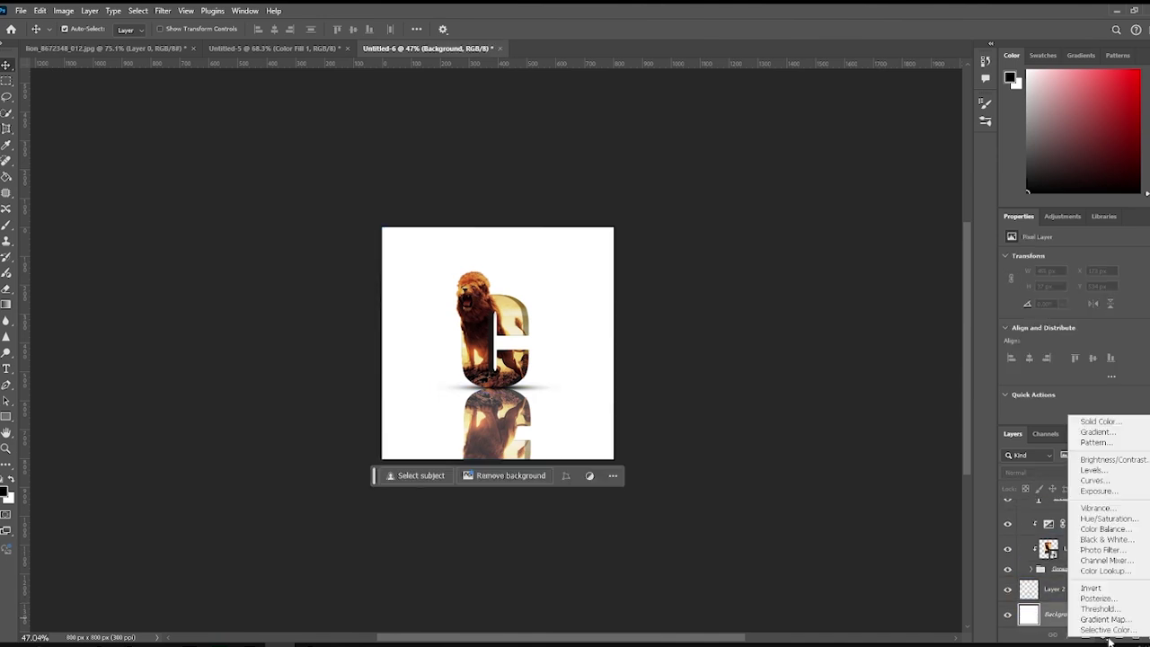
click(1091, 421)
click(640, 210)
mouse_move(639, 210)
mouse_down()
mouse_move(630, 171)
mouse_move(631, 199)
mouse_up()
click(907, 154)
key(v)
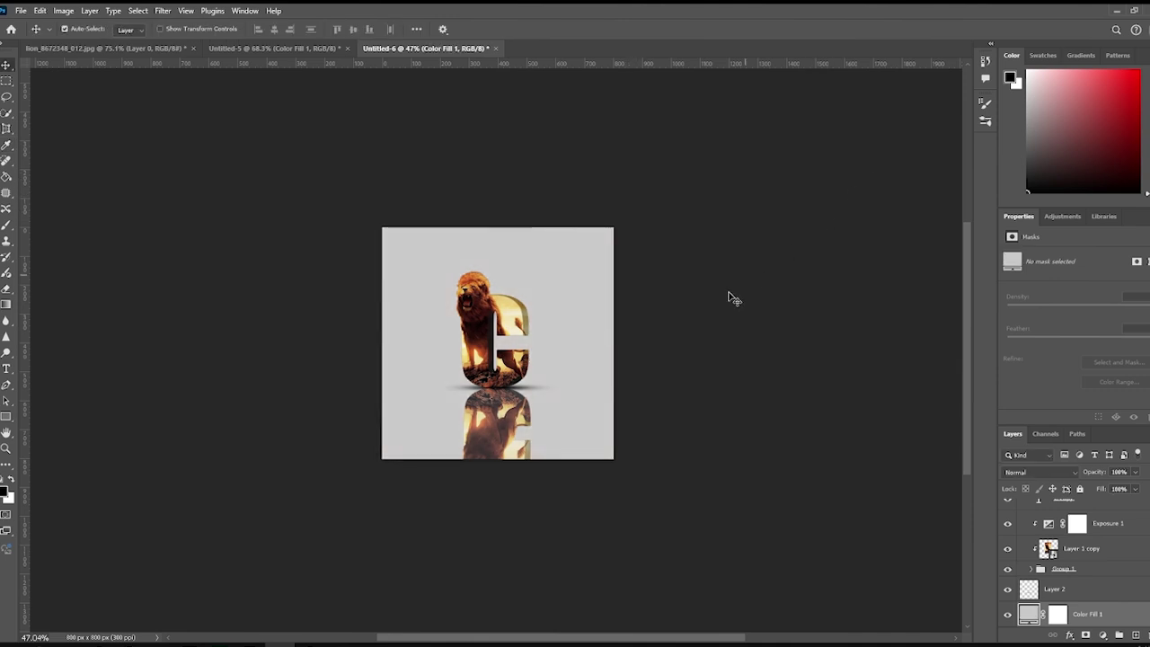